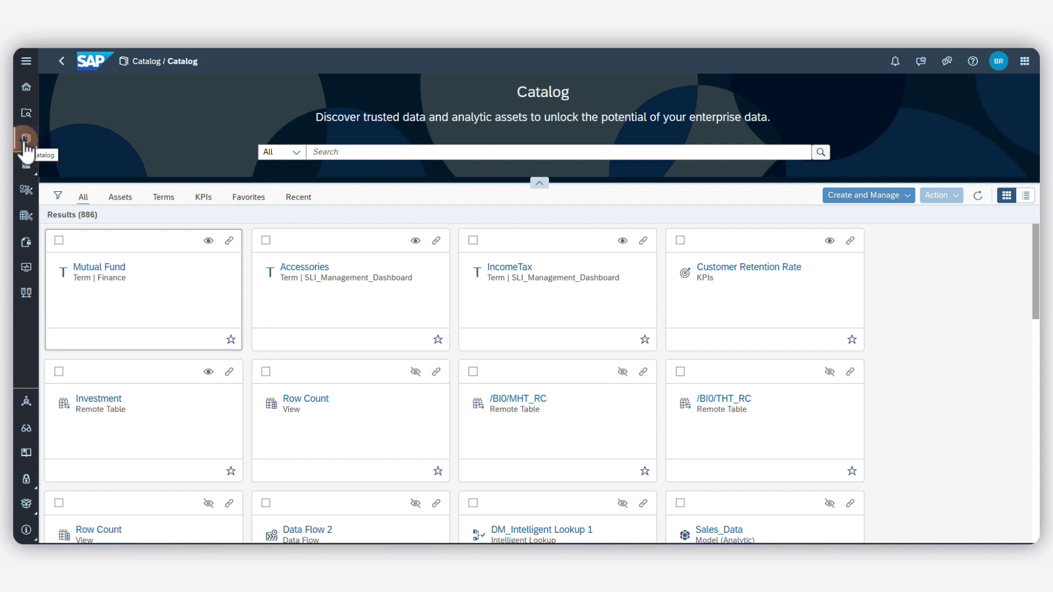
Look at the Catalog monitoring page, then return to the main Catalog page
click(25, 144)
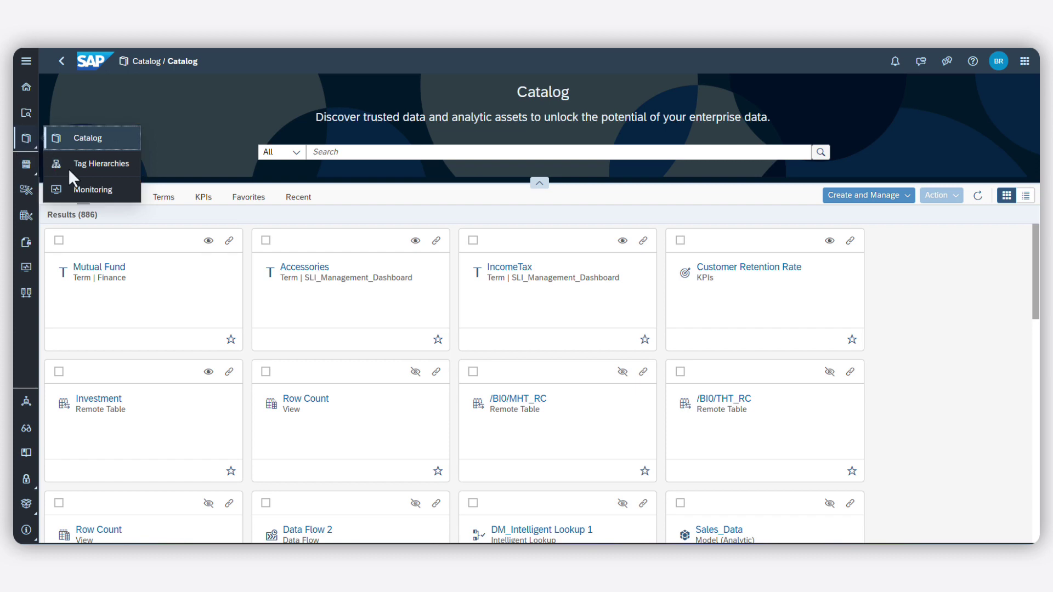
click(80, 190)
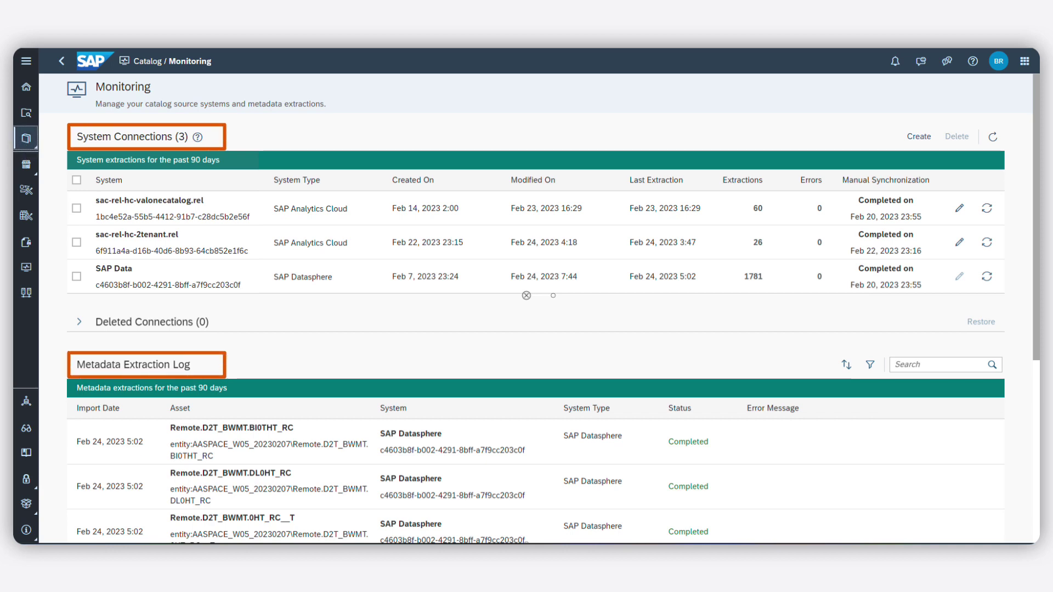
click(27, 136)
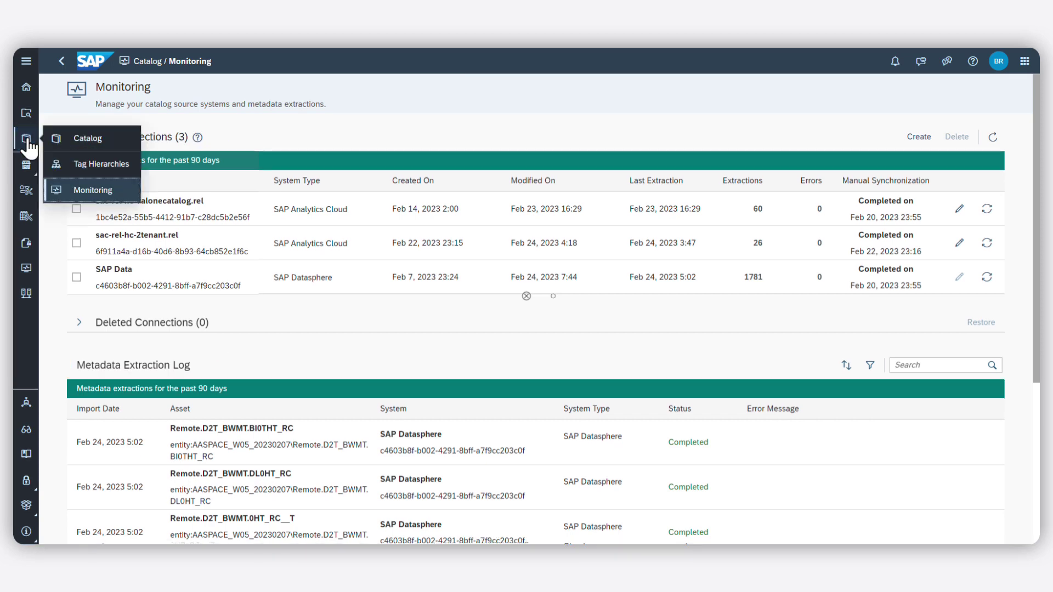
click(89, 142)
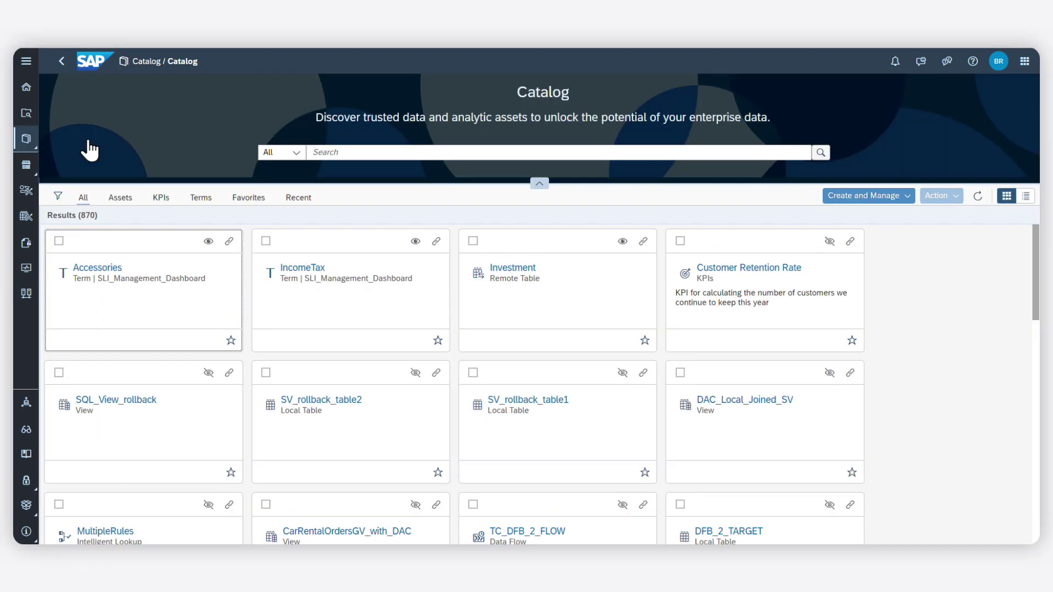
Start a new glossary term 'Mutual Fund' in the Finance glossary
click(880, 200)
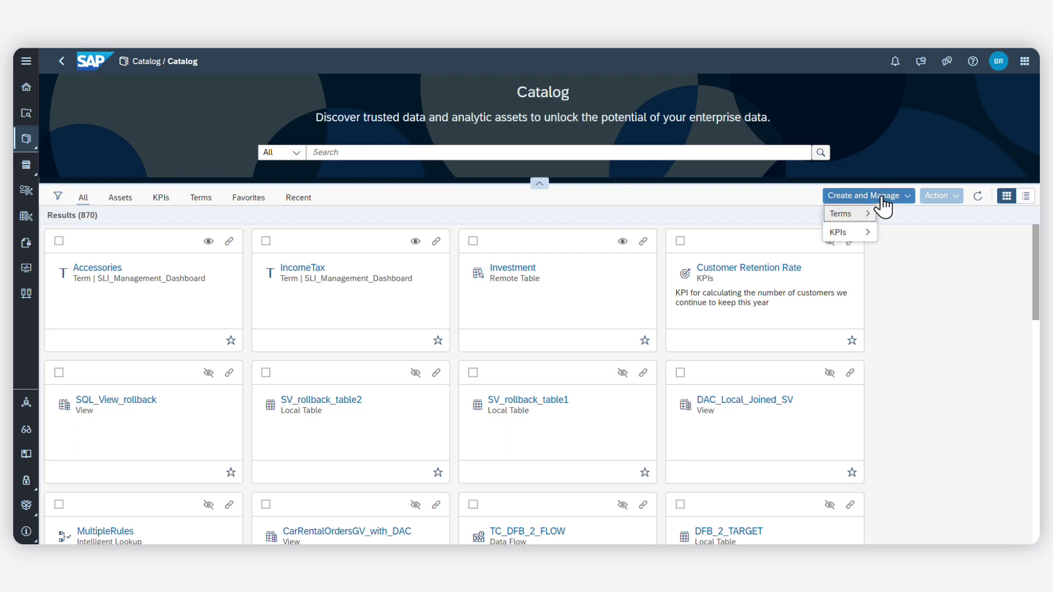
click(847, 215)
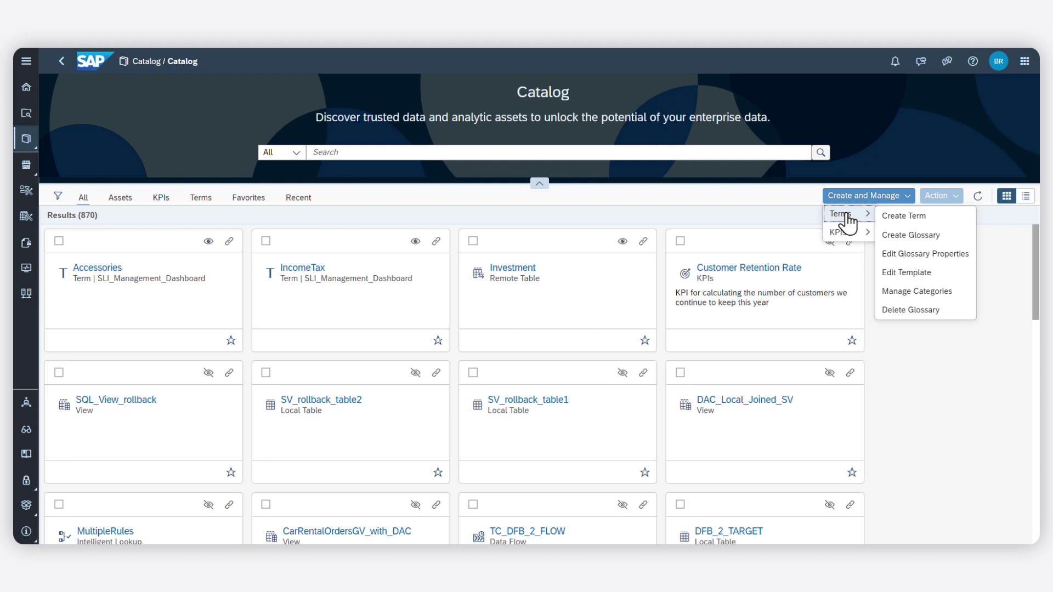
click(895, 218)
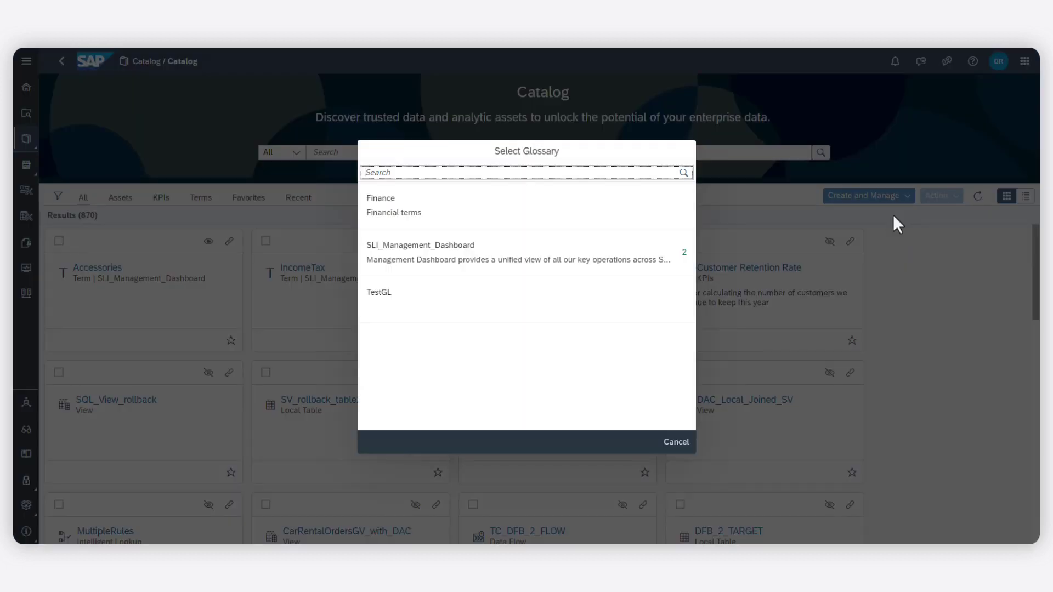
click(480, 211)
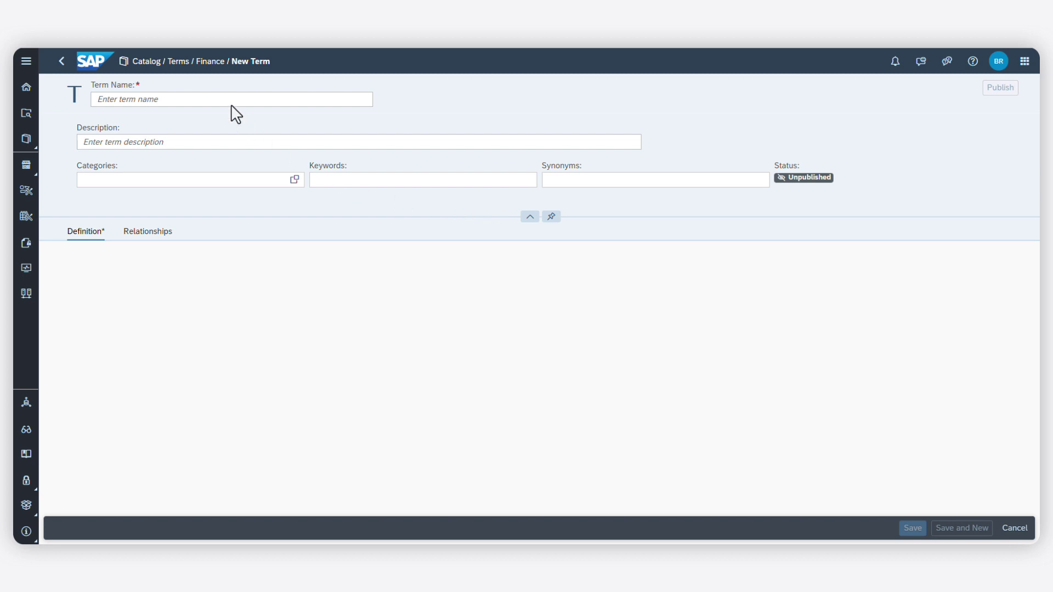
click(225, 104)
text(Mutual Fund)
key(Tab)
key(Tab)
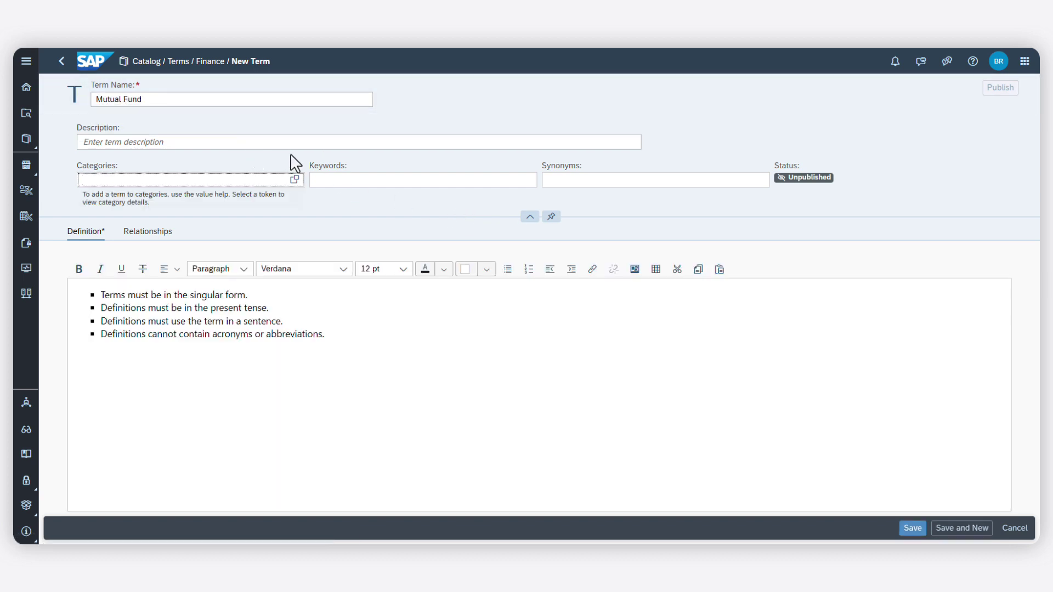
Give the term categories Finance and Funds and keywords investment and stock
click(295, 179)
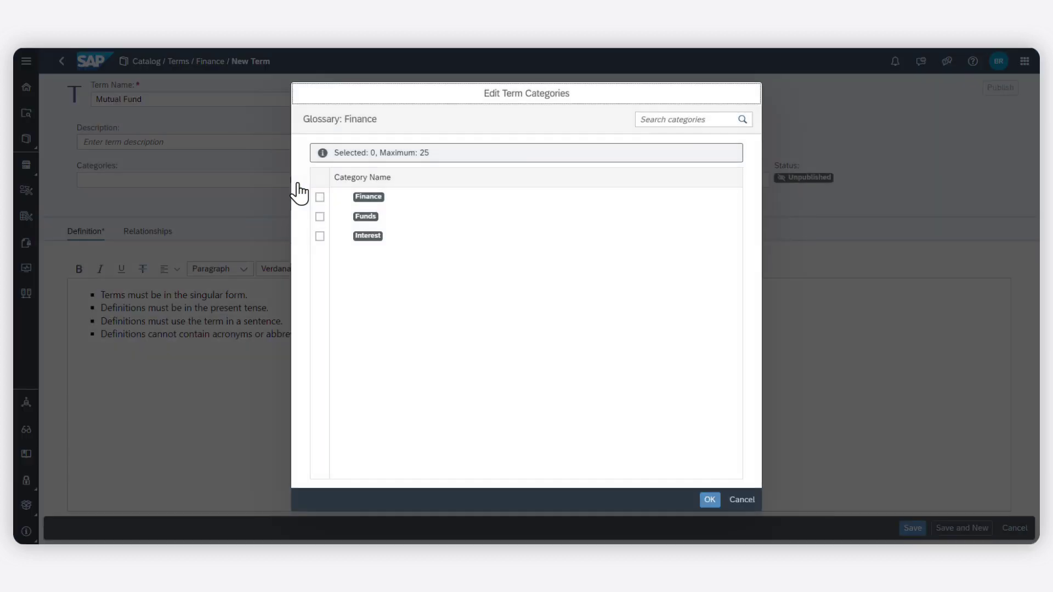
click(320, 197)
click(320, 216)
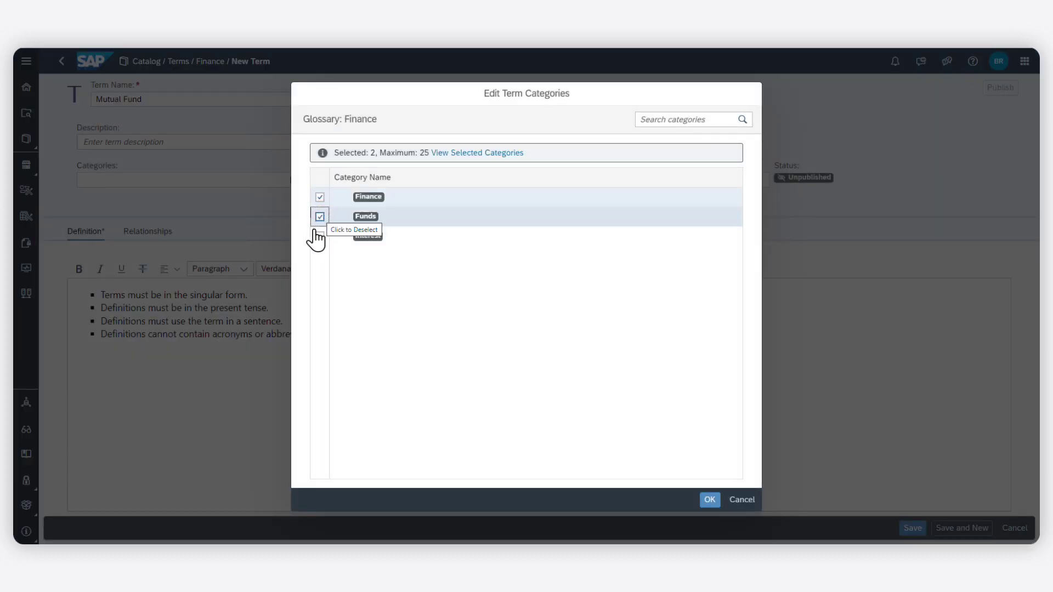
click(710, 500)
click(306, 181)
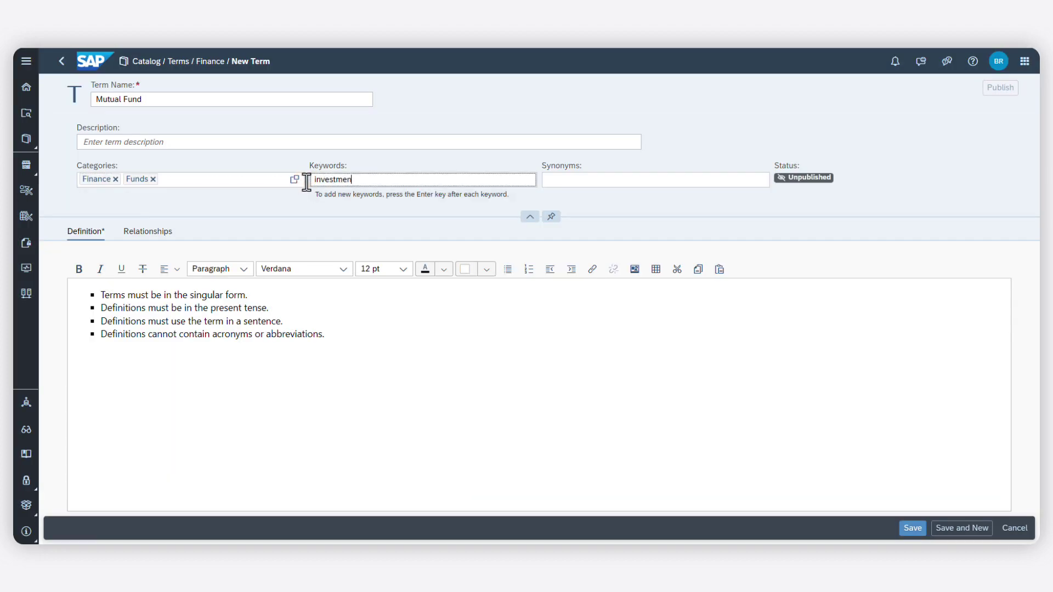
text(investment)
key(Return)
text(stock)
key(Return)
Add synonyms bond, fund and retirement, write the definition, and save the term
key(Tab)
text(bond)
key(Return)
text(fund)
key(Return)
text(retirement)
key(Return)
drag(327, 333, 101, 287)
text(A mix of dif)
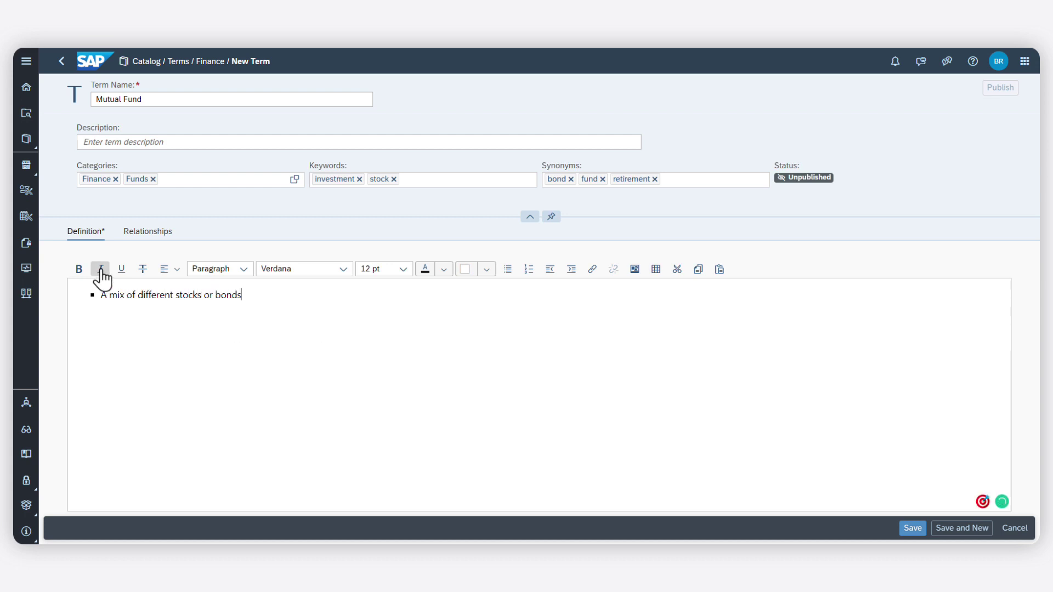
click(913, 529)
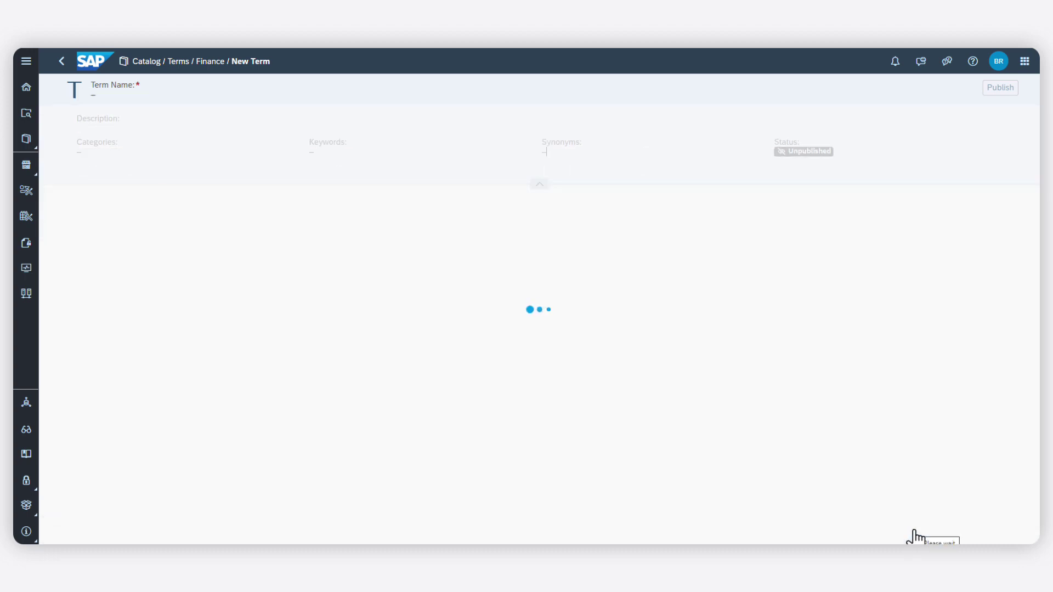
click(26, 139)
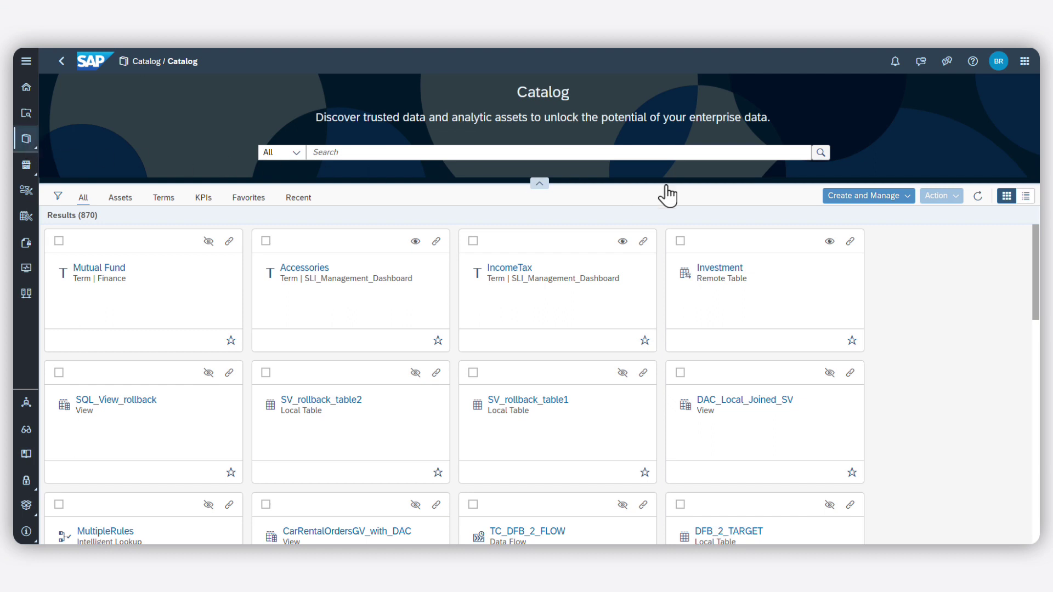
Create a new KPI named 'Customer Retention Rate'
click(856, 198)
mouse_move(842, 235)
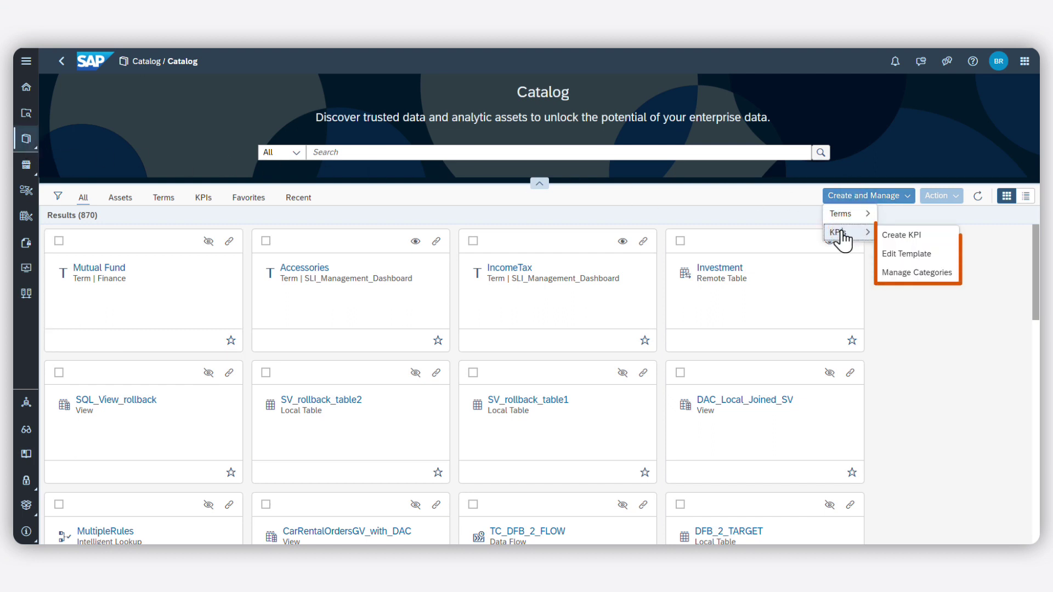
click(891, 236)
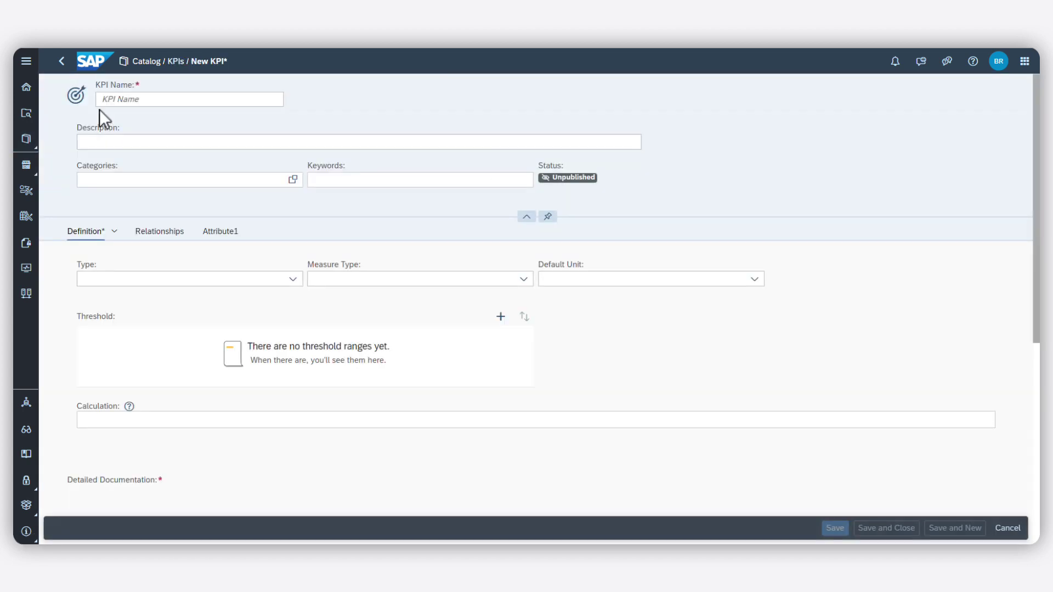
click(97, 99)
text(Customer Retention Rate)
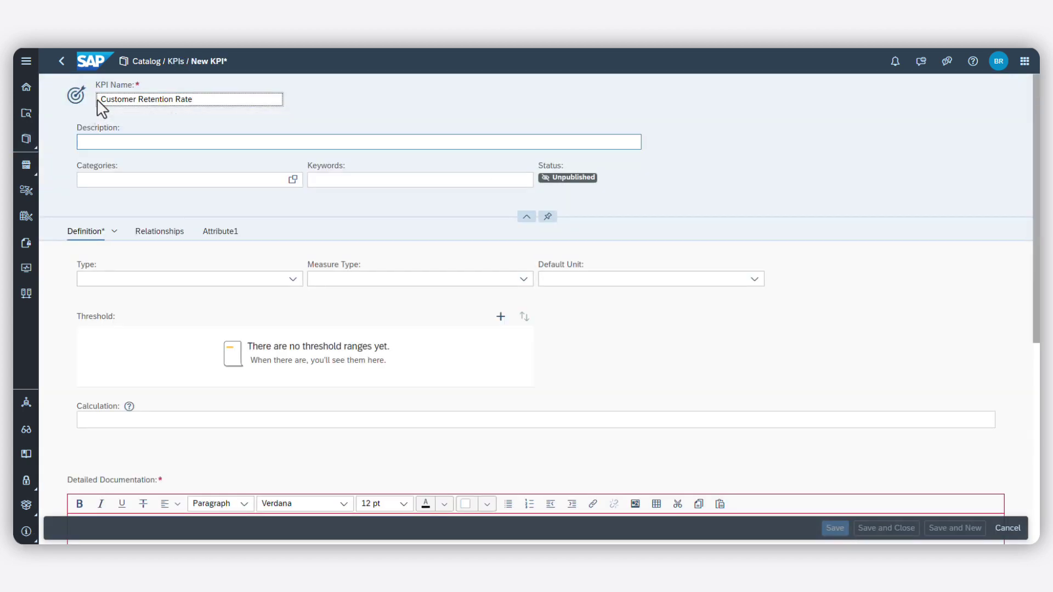
Assign the KPI categories Customer, longevity and retention
click(294, 180)
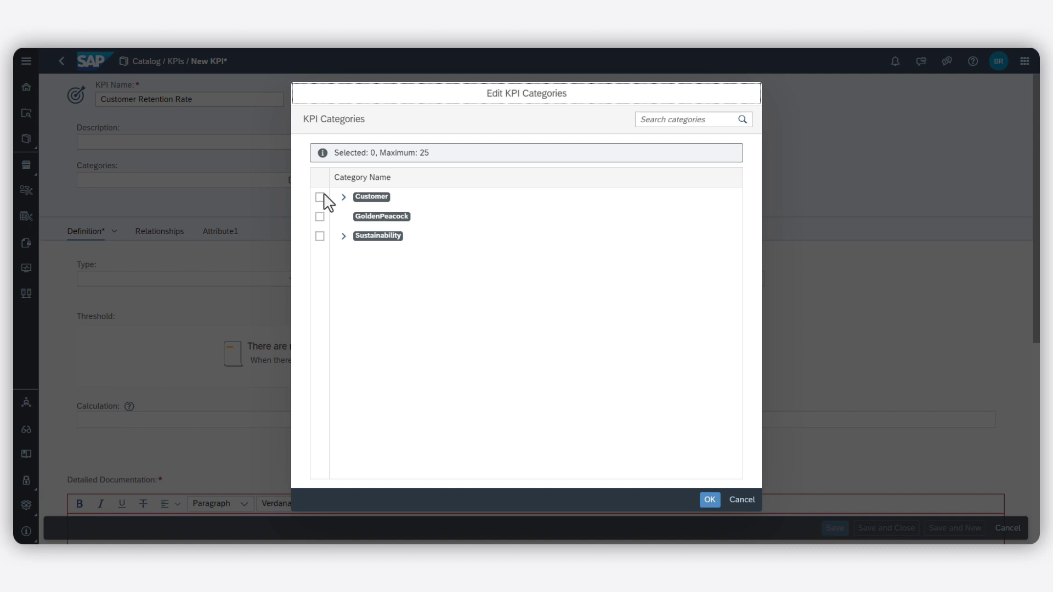
click(344, 197)
click(320, 198)
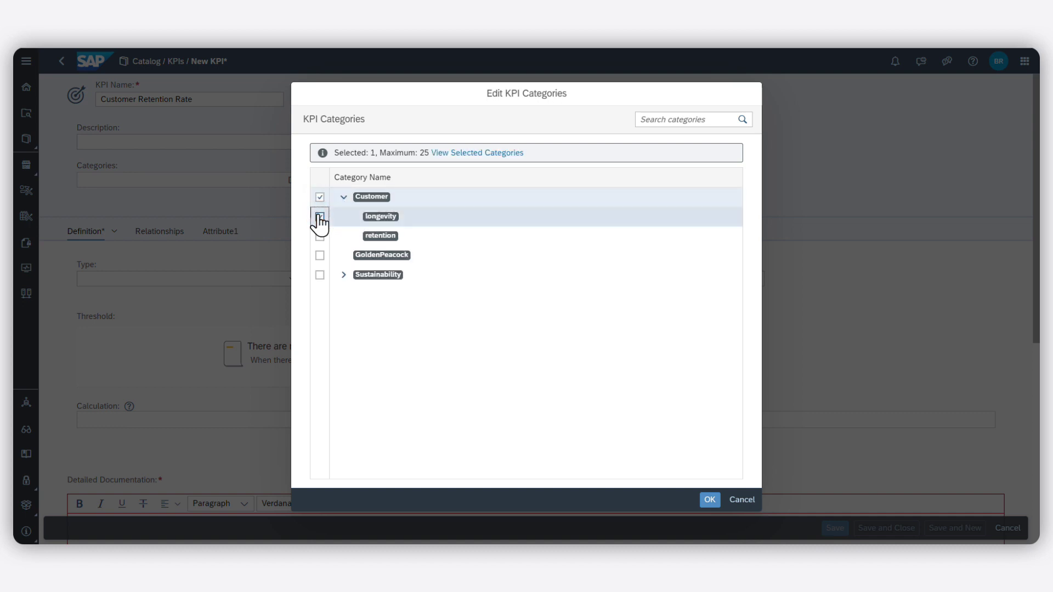
click(320, 217)
click(320, 235)
click(709, 500)
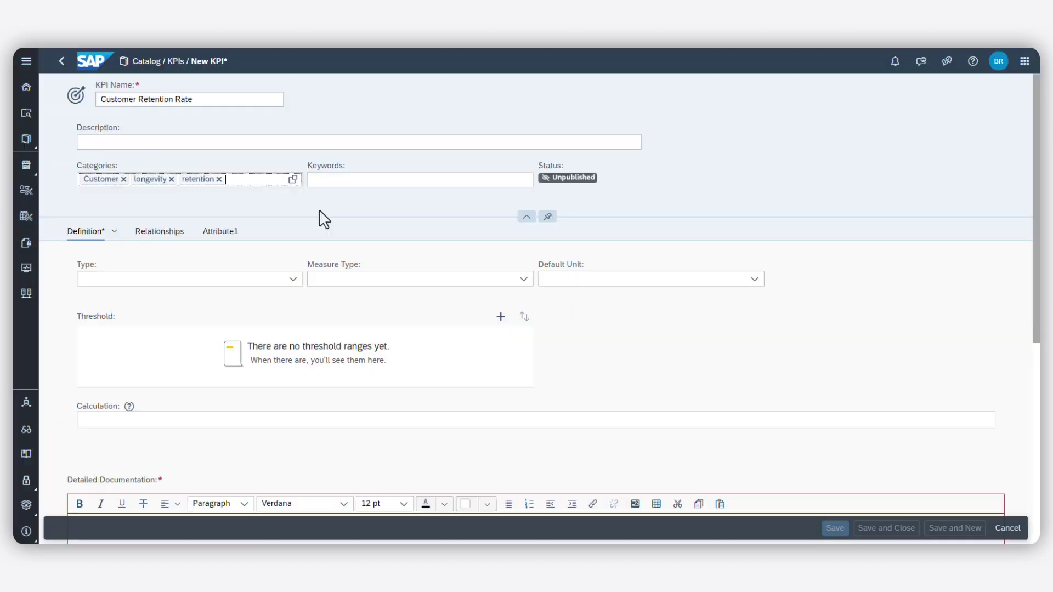
Add the keywords customer and retention, then insert a first threshold range
click(337, 179)
text(customer retention)
key(Return)
click(500, 317)
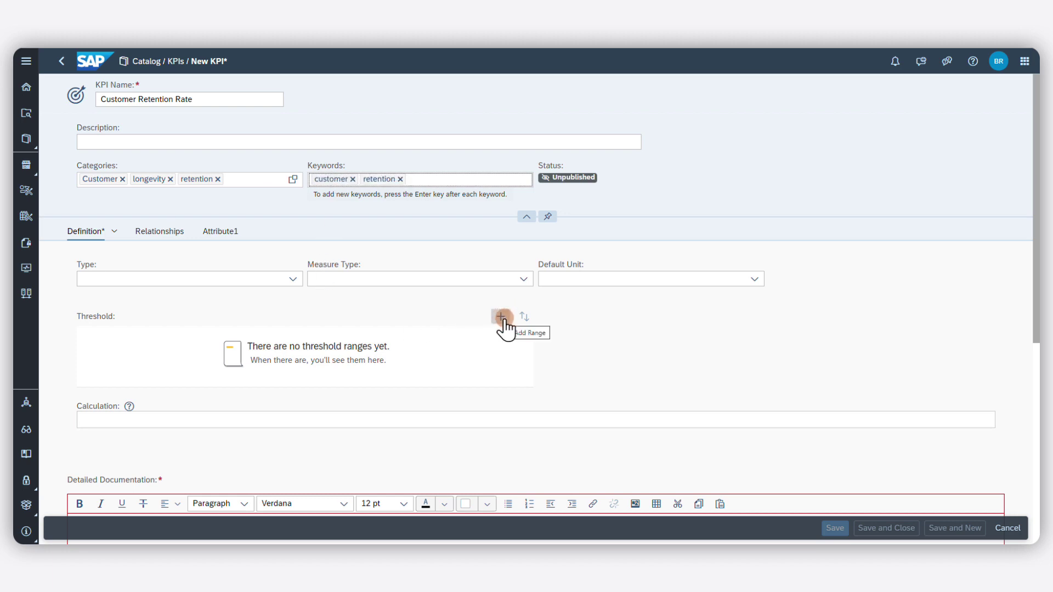
Set the OK threshold to 1–20 and add a red Critical range 20–100
click(436, 337)
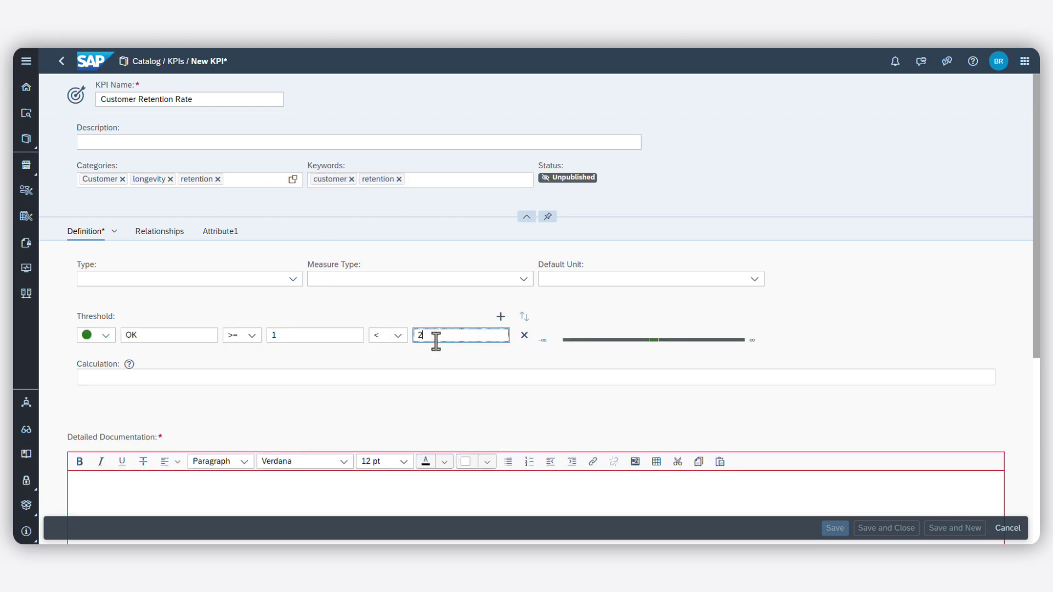
text(0)
click(500, 317)
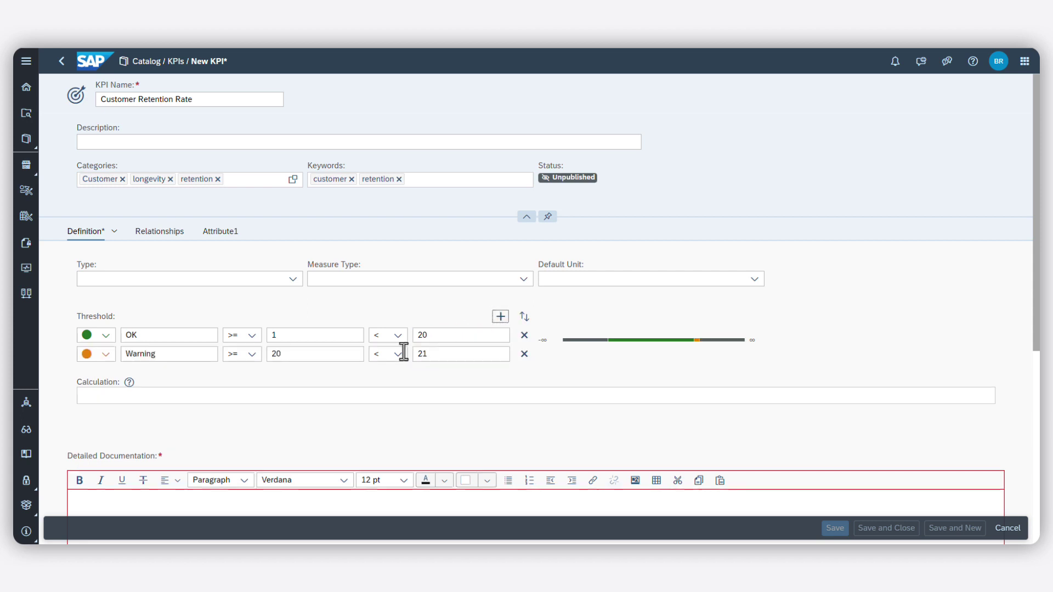
click(106, 354)
click(105, 409)
double_click(147, 355)
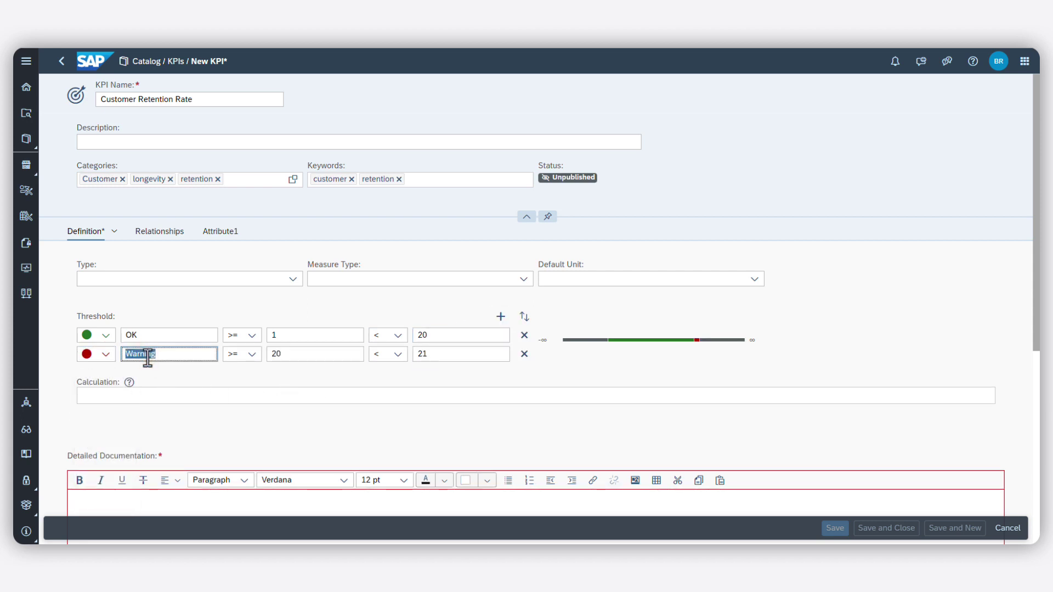
text(Critical)
double_click(421, 354)
text(10)
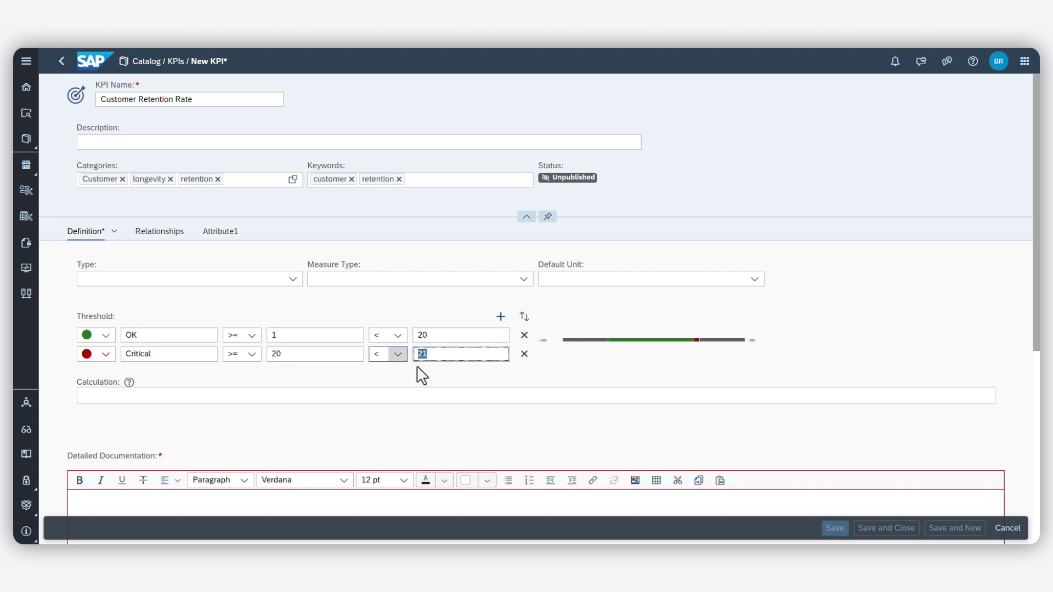
text(0)
Paste the CRR formula into the KPI's Calculation field
click(101, 394)
text("CRR = Number of customers at the beginning of a period / number of those customers that remained at the end of a period")
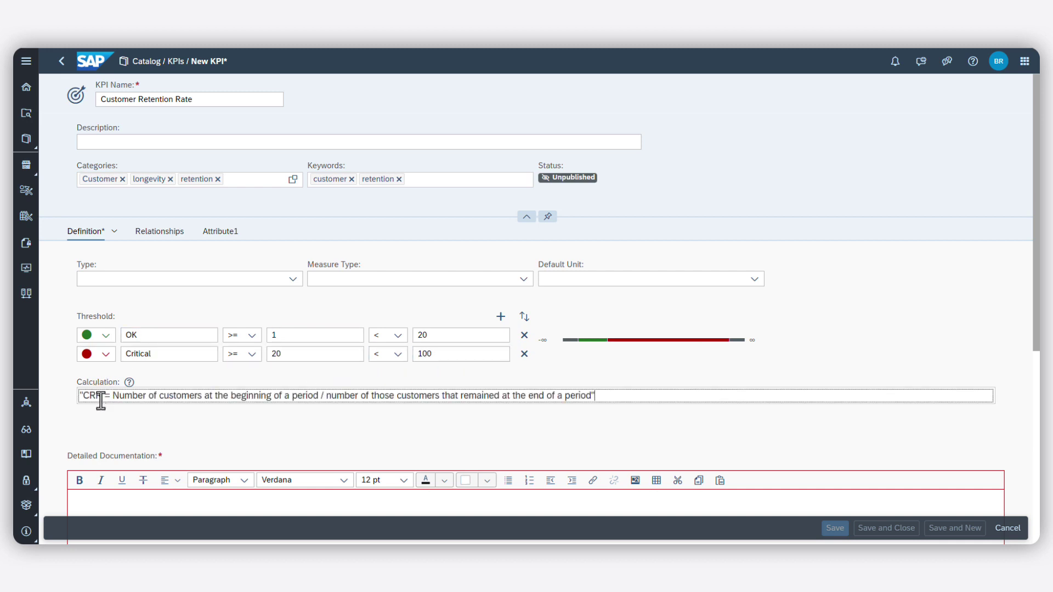
click(89, 500)
scroll(89, 500, down, 5)
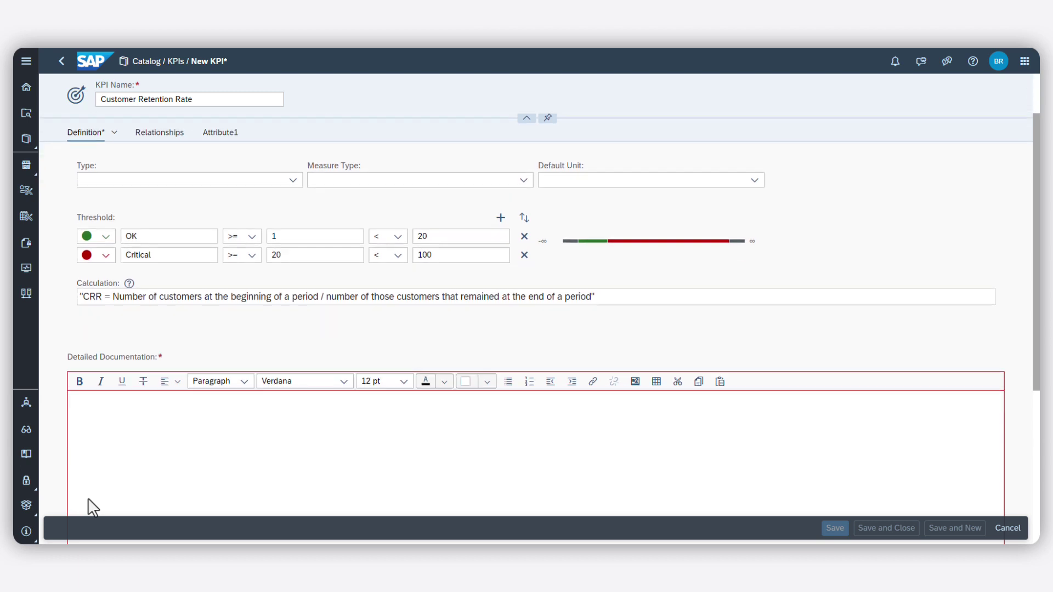
Paste the three-line documentation into the KPI definition, save it, and return to the Catalog
scroll(93, 507, down, 1)
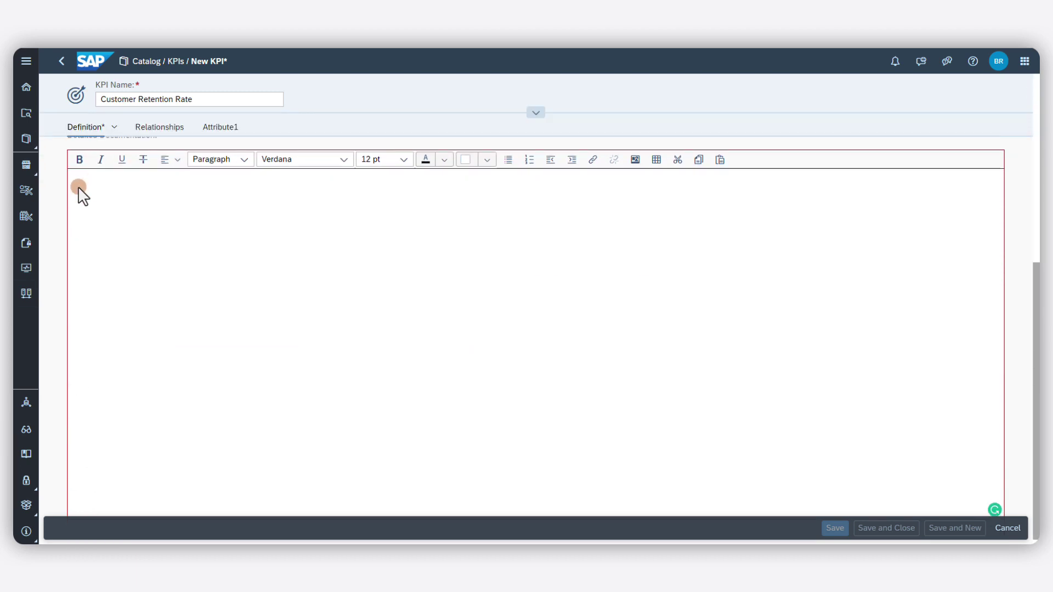
text(Gather all sources of customers at the beginning of the year. At the end of each month, gather the list of customers and compare it with the original list from the beginning of the year. Find the duplicates and generate a number. Graph the number each month for the year.)
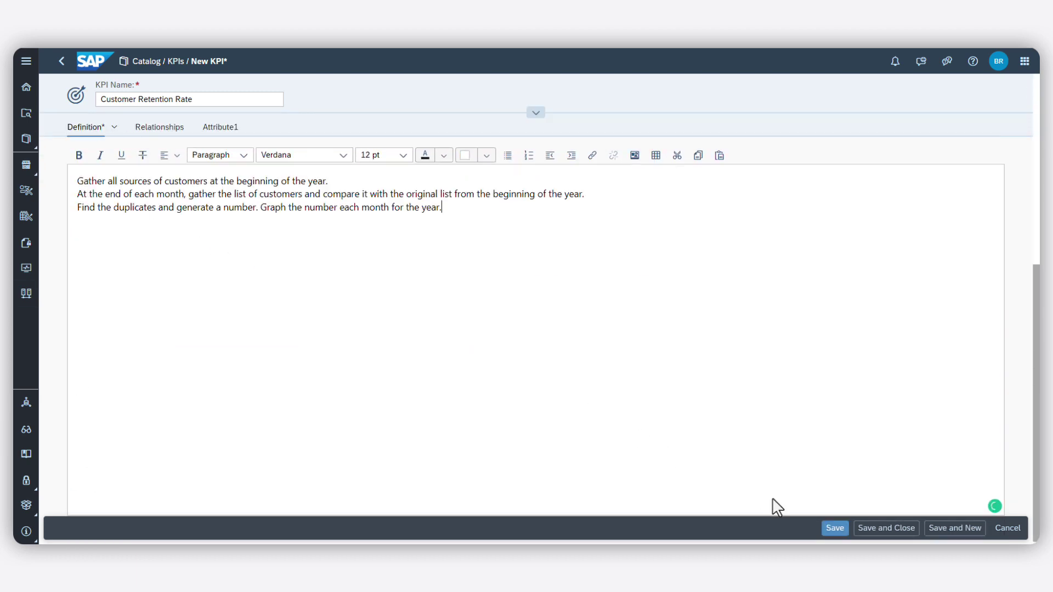
click(834, 530)
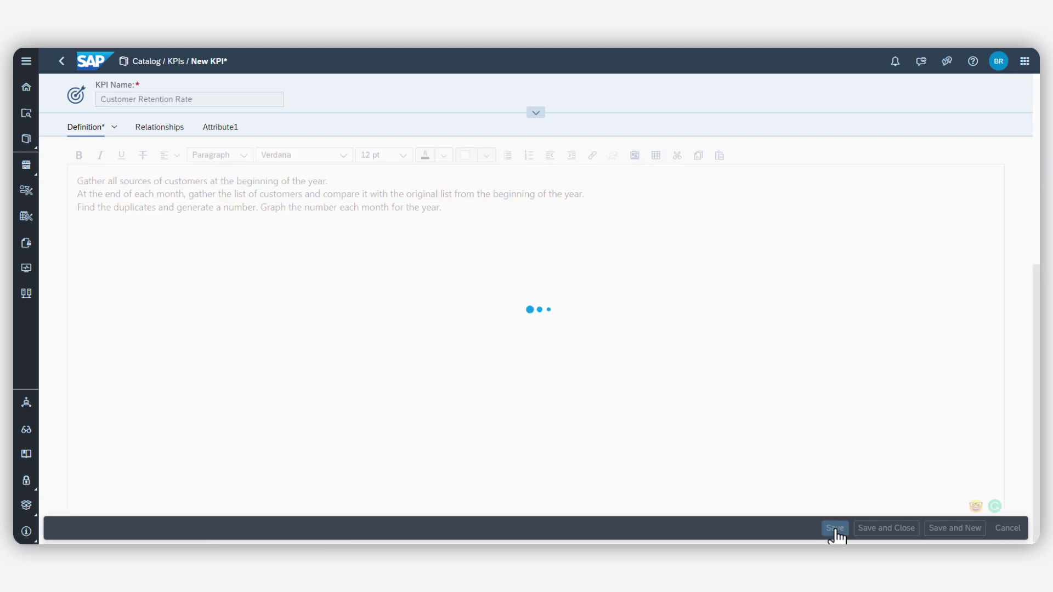
click(26, 140)
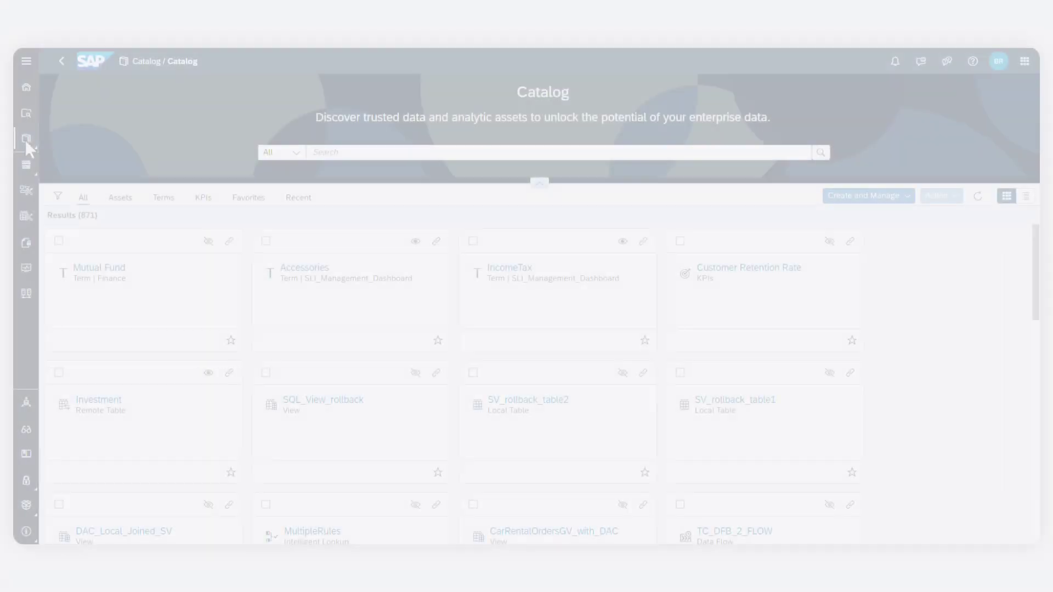
click(26, 140)
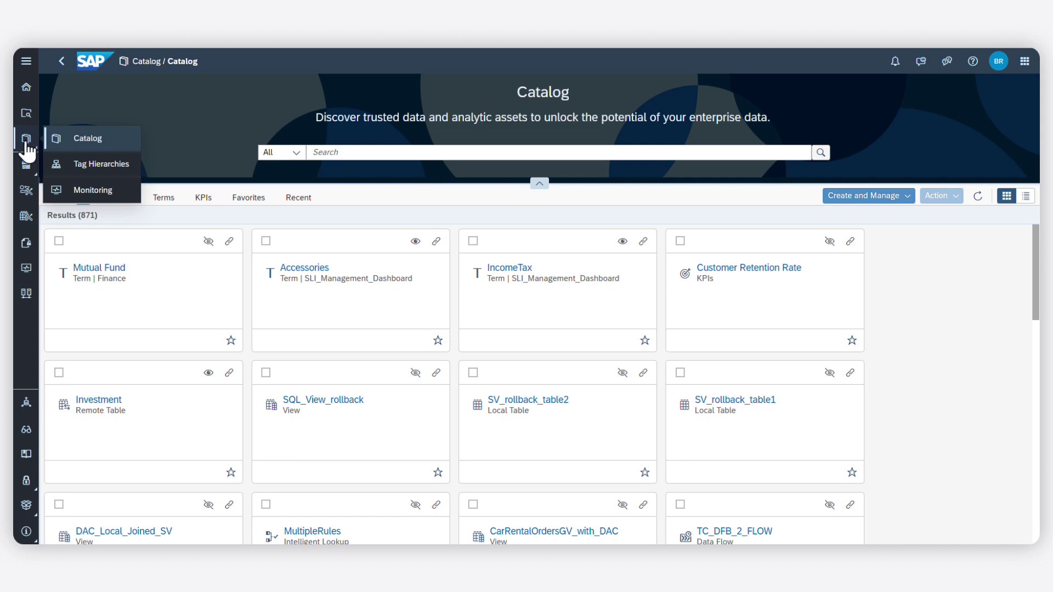
Create and save a new tag hierarchy named 'Financial Data'
click(80, 174)
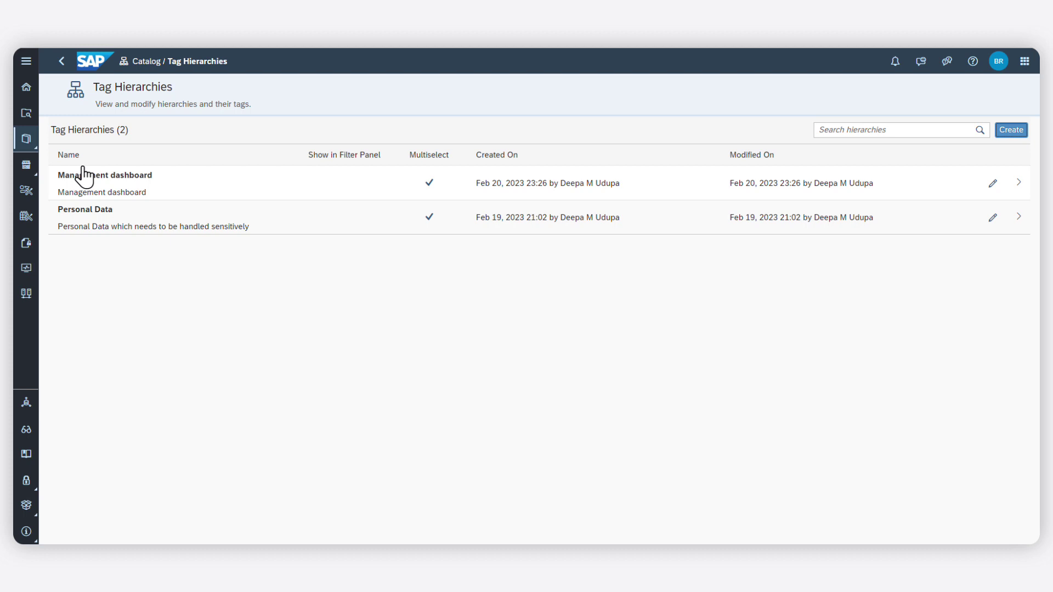
click(1005, 135)
click(365, 224)
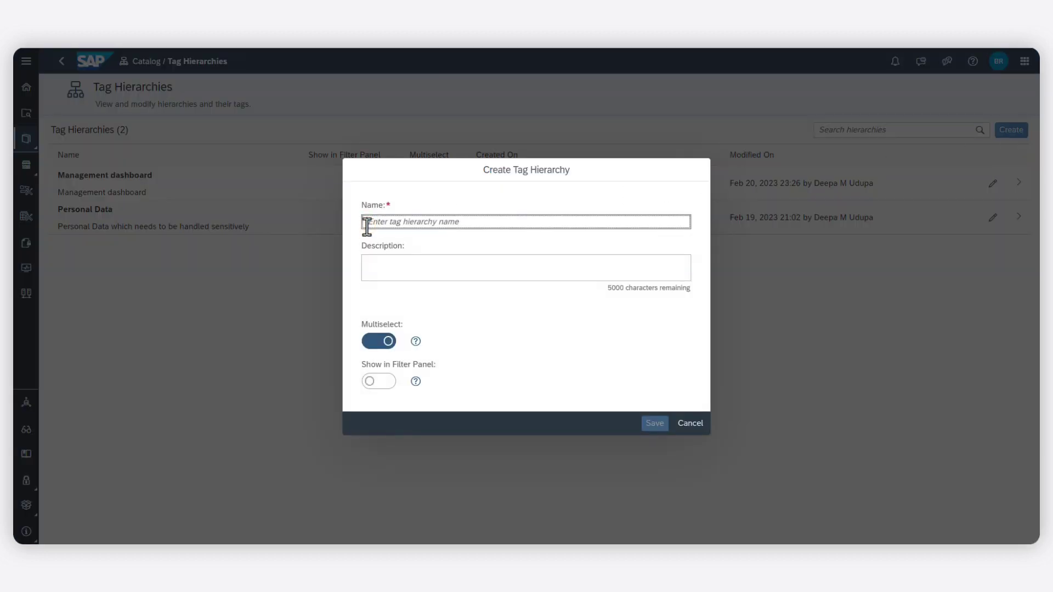
text(Financial Data)
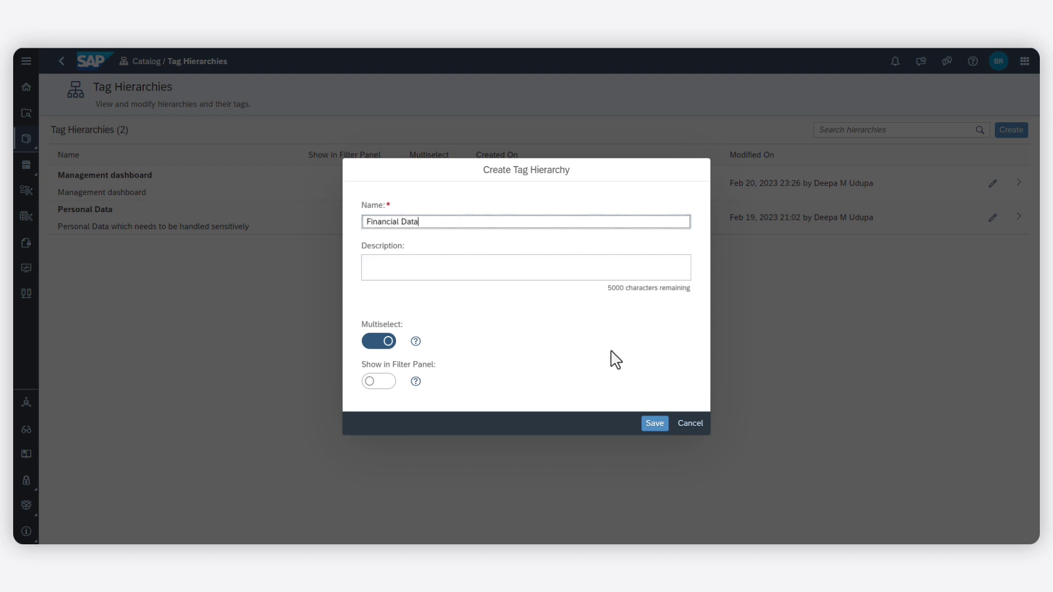
click(655, 424)
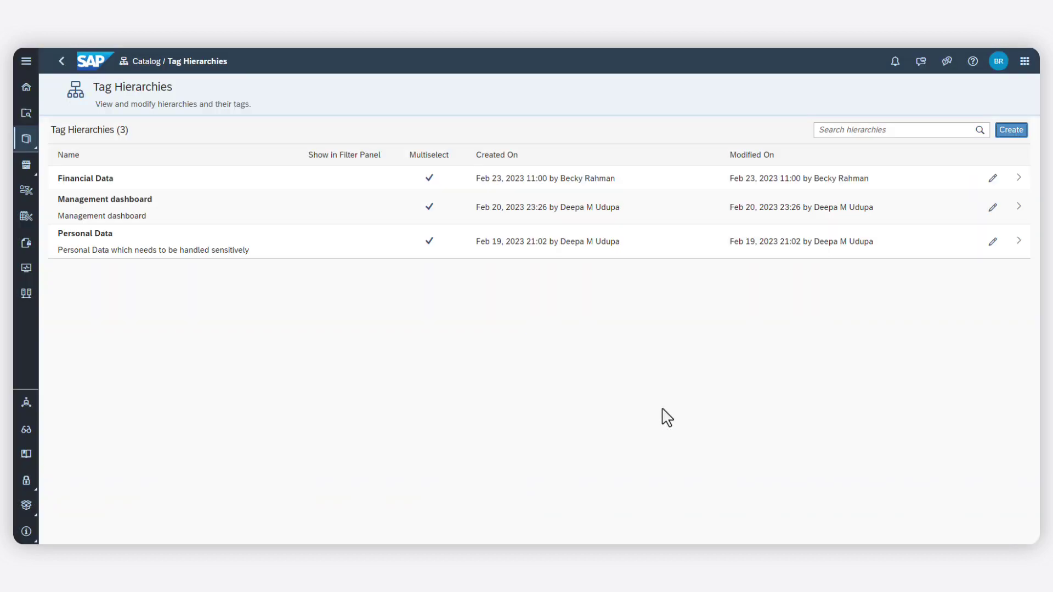
Add a green 'Customer' tag to the Financial Data hierarchy
click(993, 180)
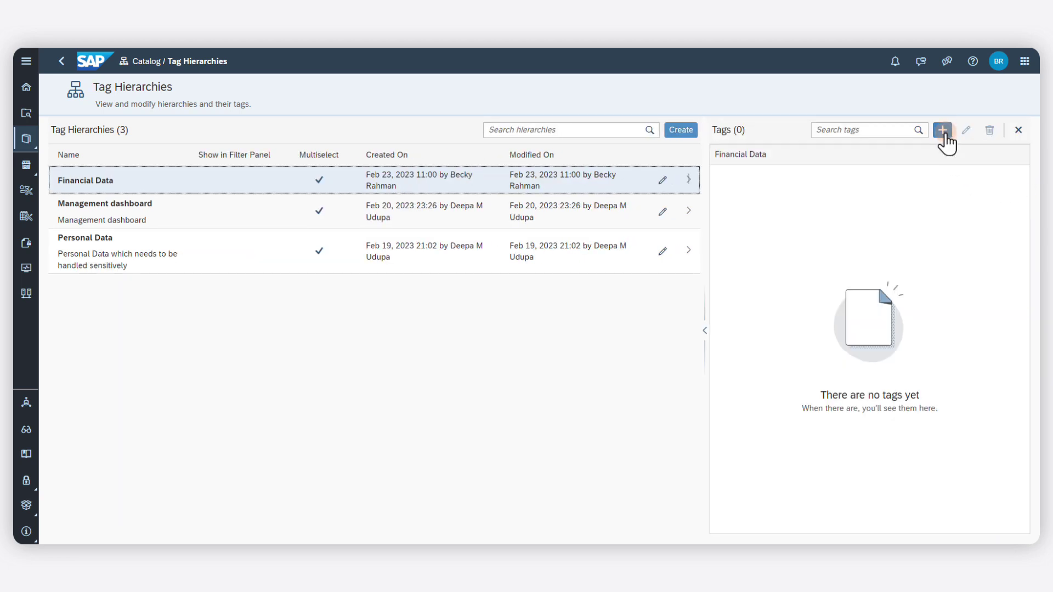
click(943, 135)
text(Cus)
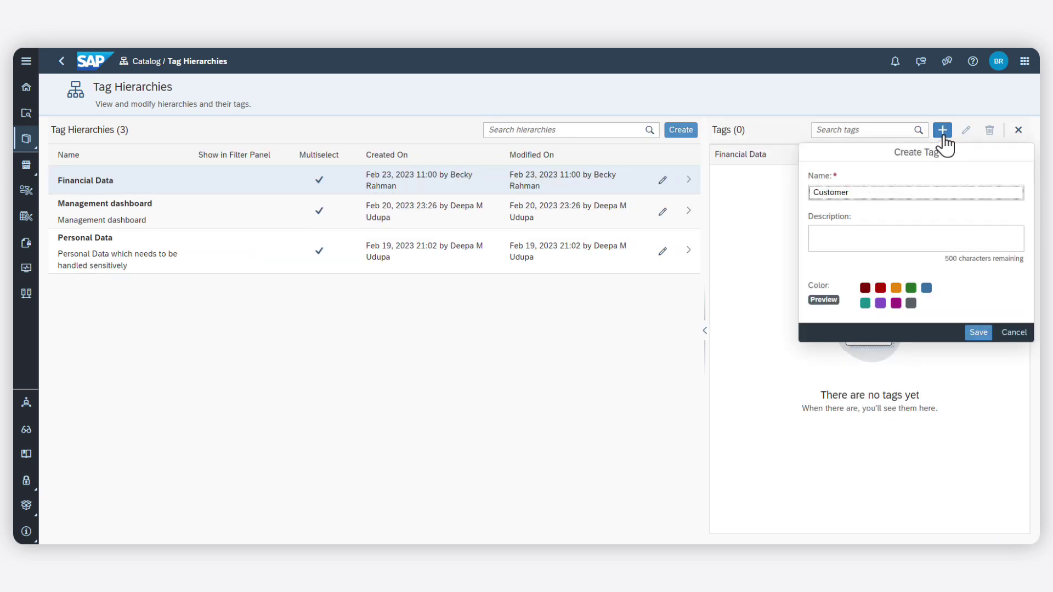
text(tomer)
click(911, 287)
click(979, 333)
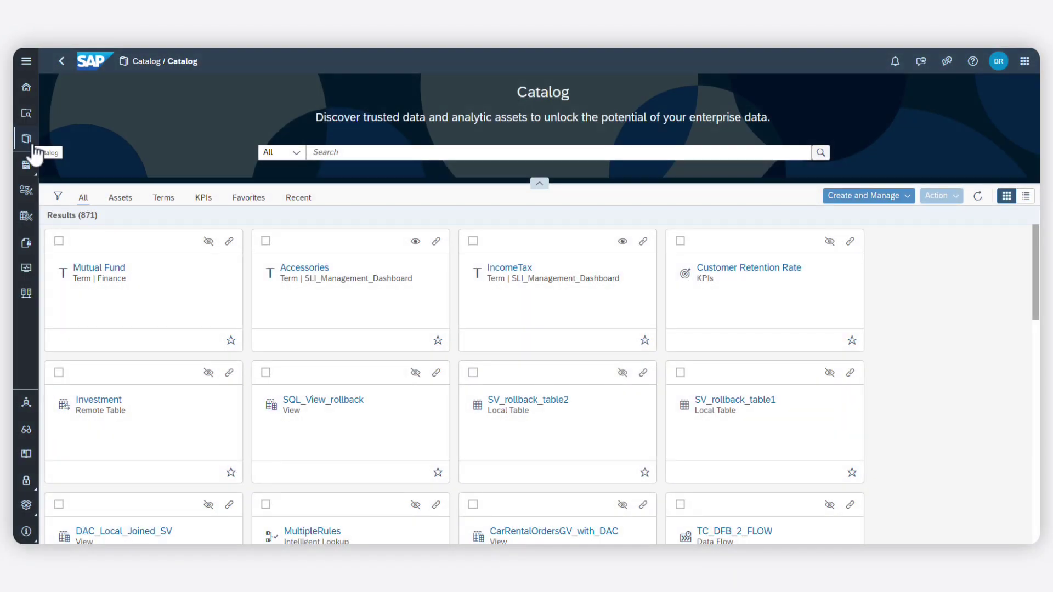
On the Investment asset, tick address, Finance, name, account number and Customer tags and save
click(102, 402)
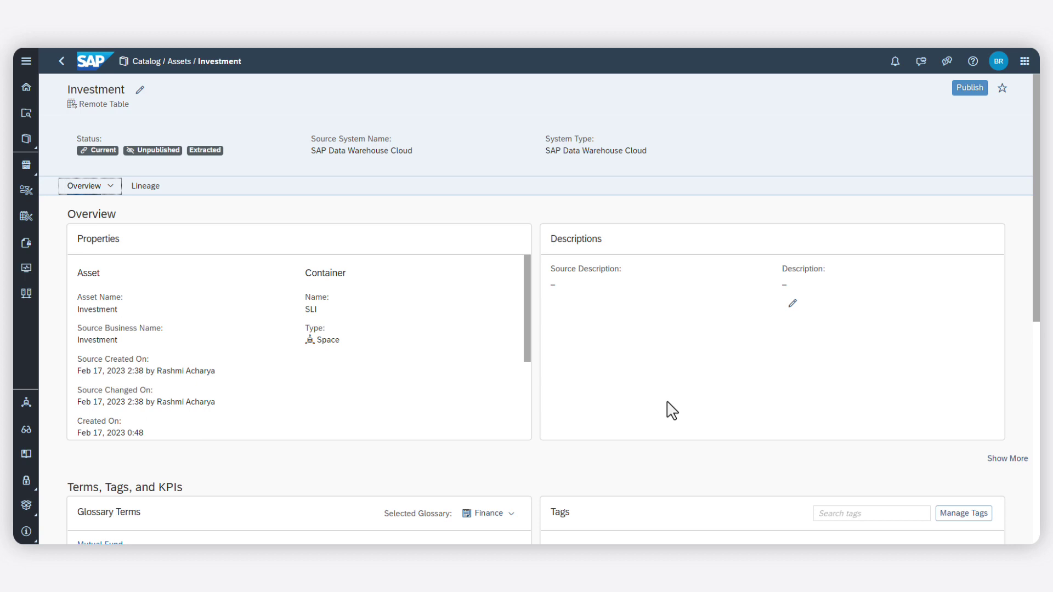
scroll(672, 410, down, 5)
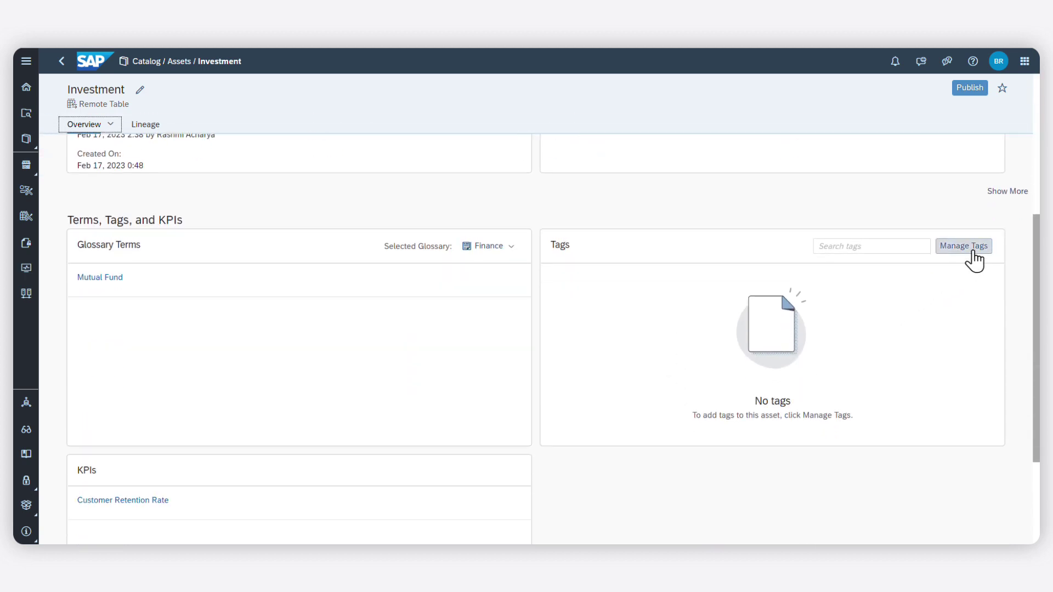
click(971, 250)
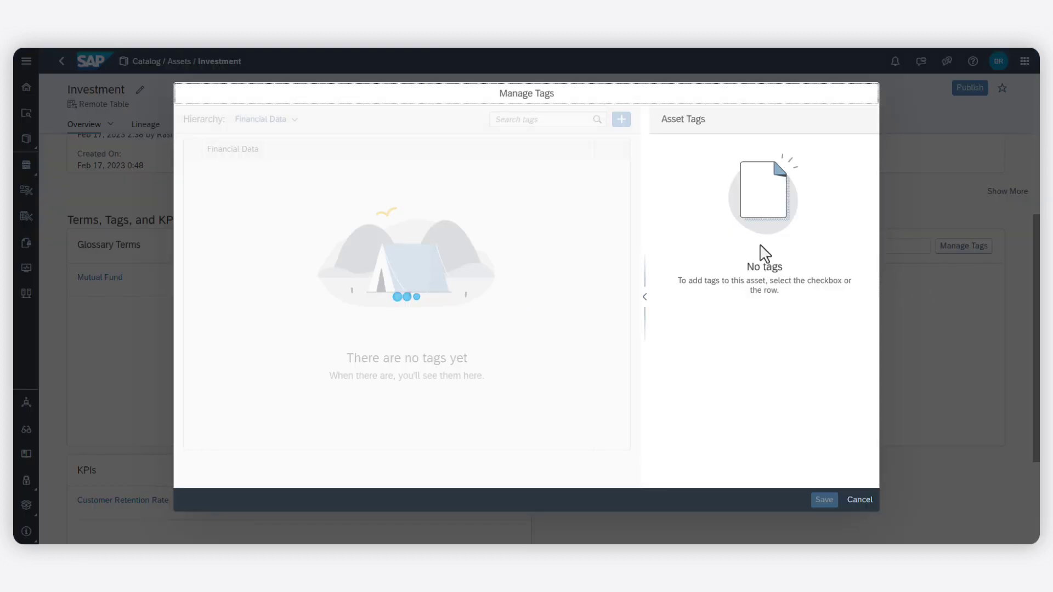
click(217, 169)
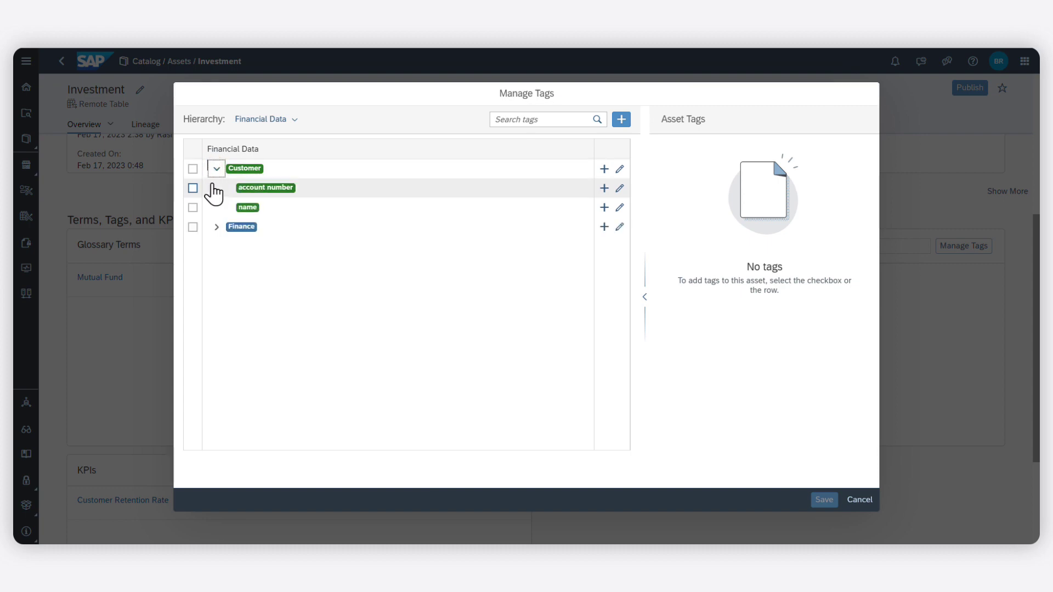
click(216, 227)
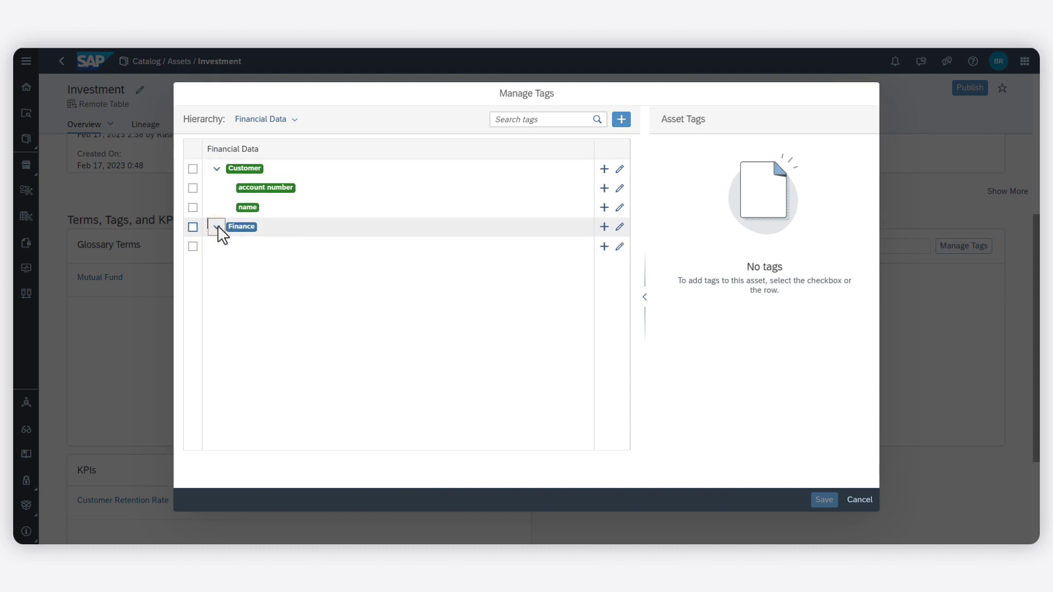
click(193, 247)
click(193, 227)
click(194, 207)
click(193, 188)
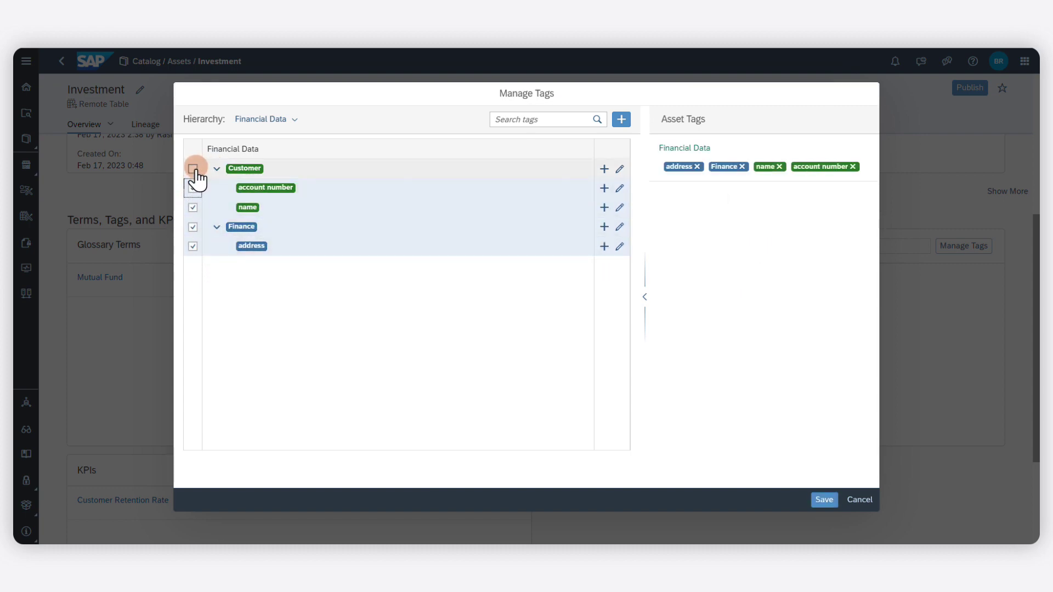
click(193, 169)
click(824, 500)
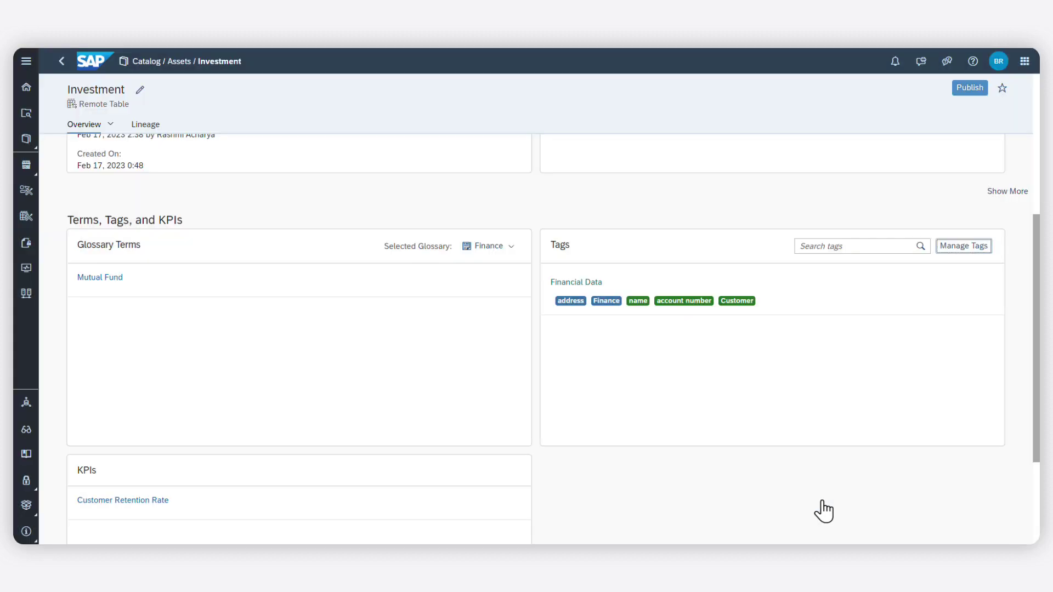
Select the Investment card on the main Catalog page and open its Action menu
click(26, 139)
click(77, 142)
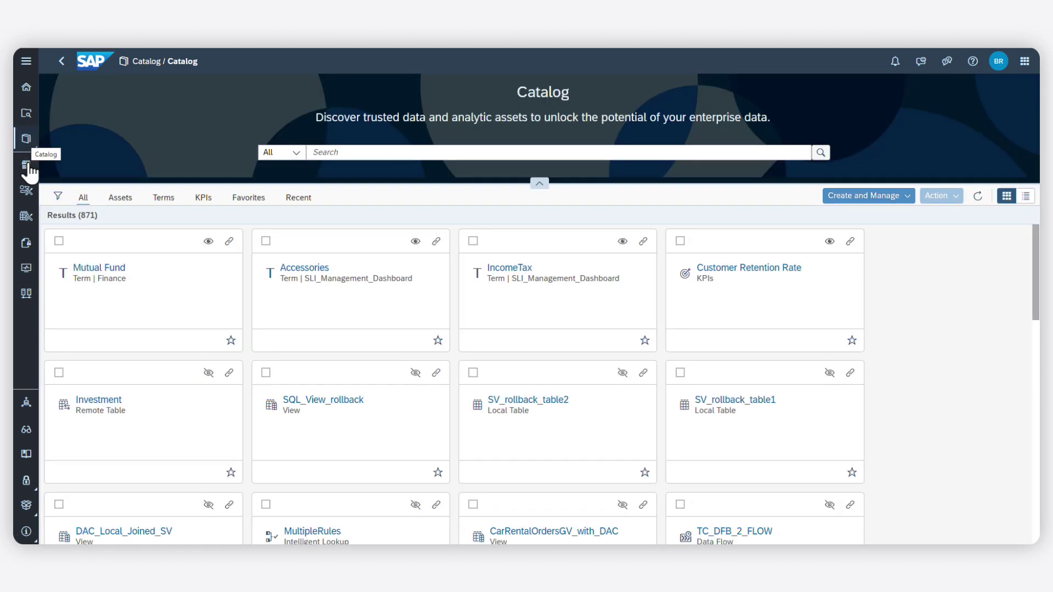
click(59, 373)
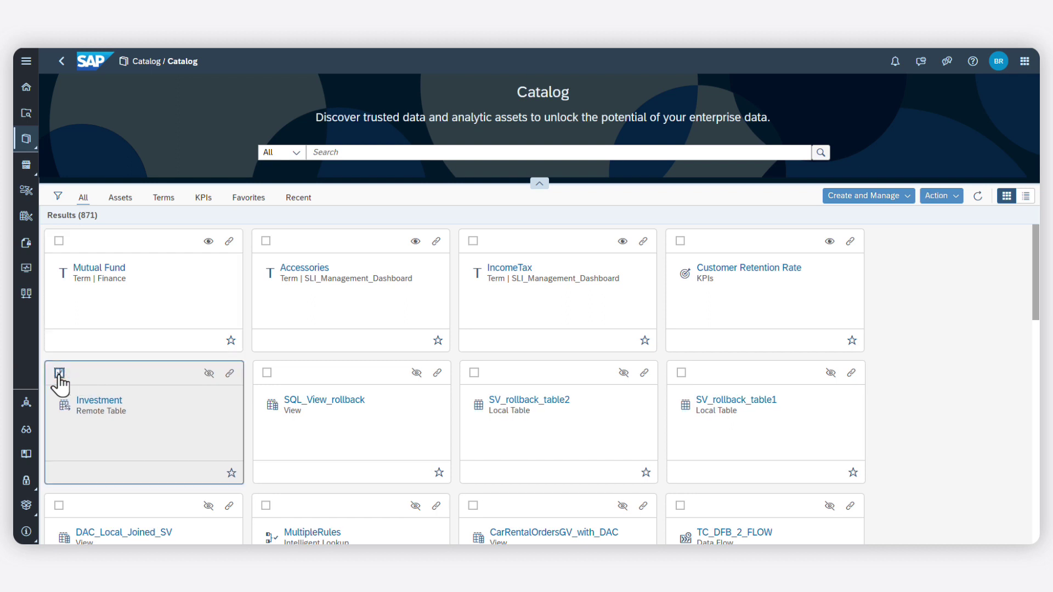
click(936, 196)
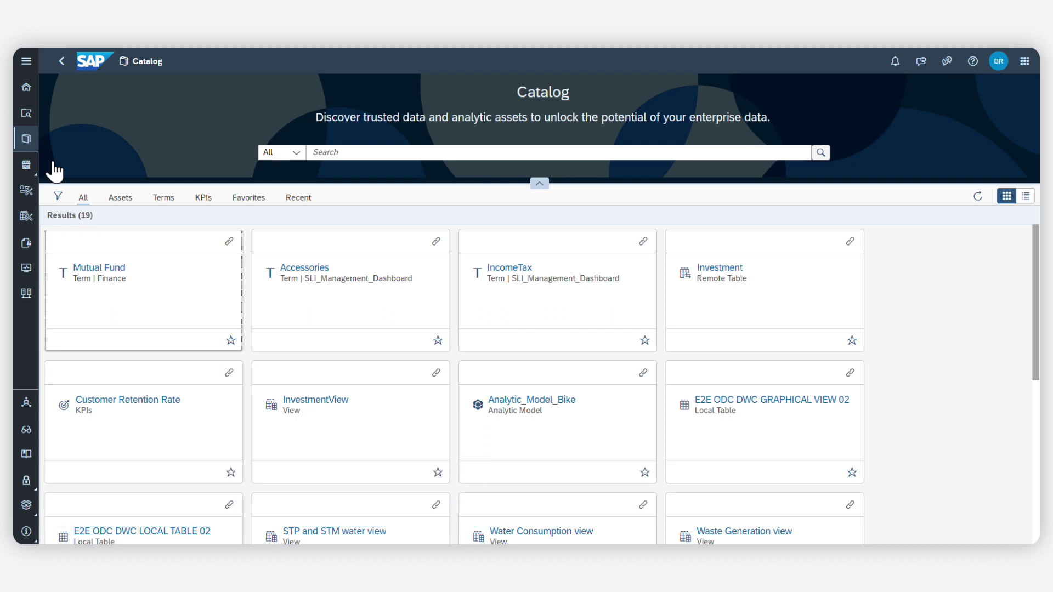
Search the Catalog for 'invest' across All object types
click(58, 198)
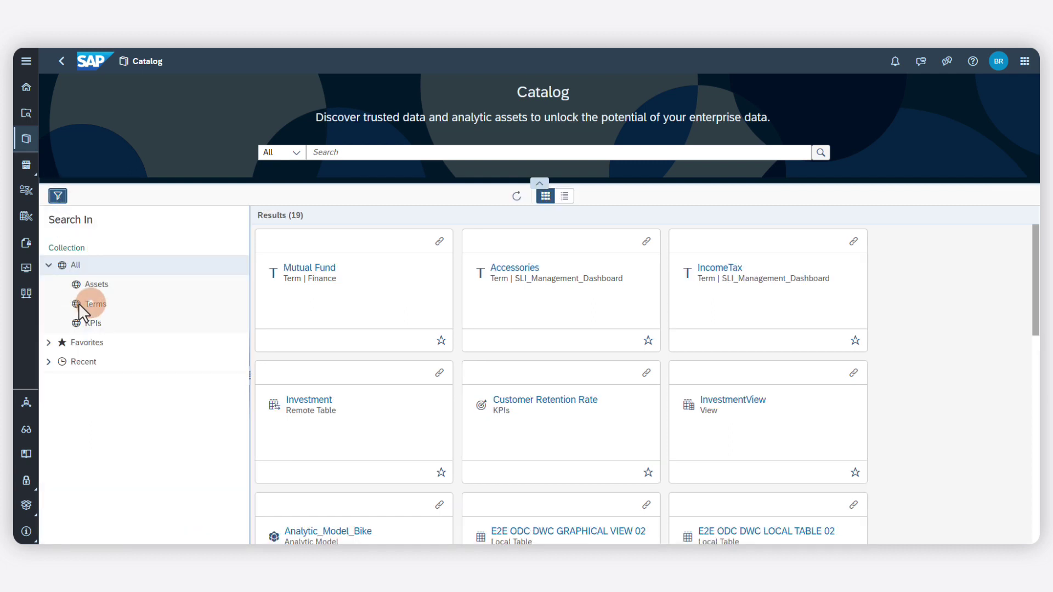
click(89, 305)
scroll(129, 400, down, 3)
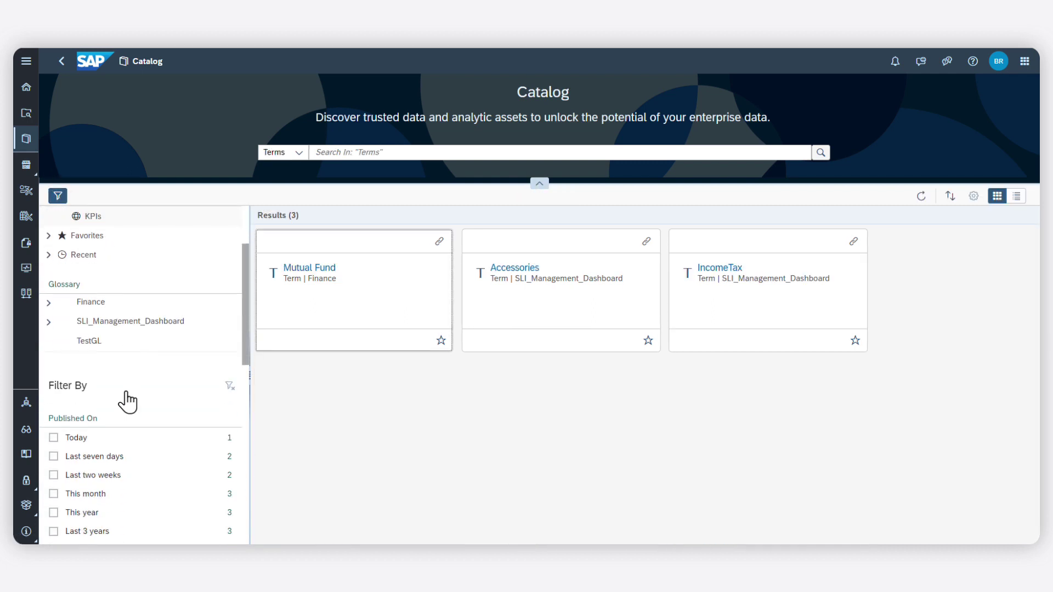
click(299, 153)
click(294, 170)
click(340, 153)
text(invest)
key(Return)
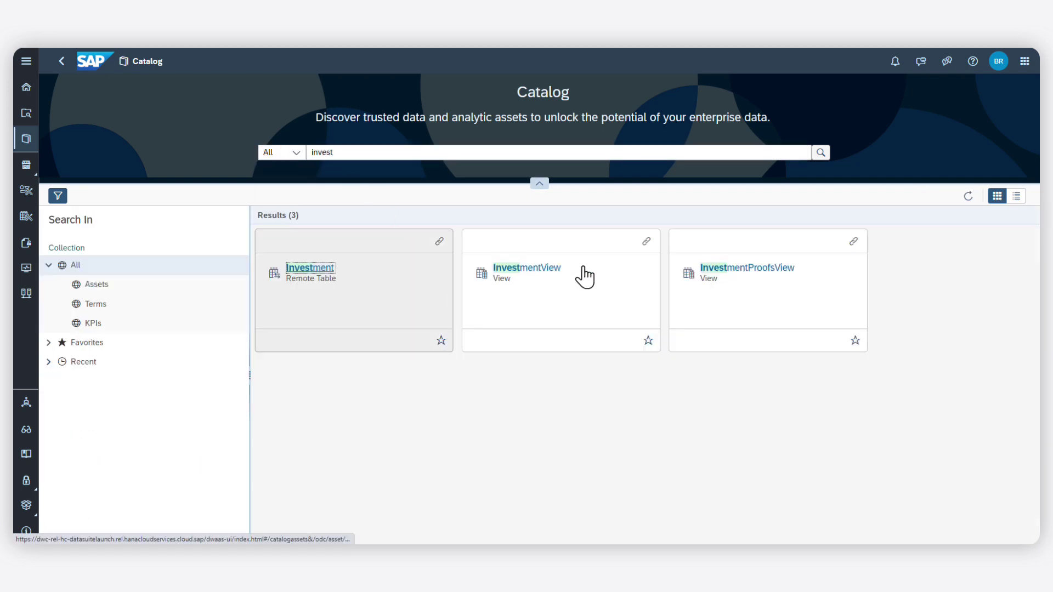
Open Investment, review its term, tags and KPI, and view its lineage to InvestmentView
key(Return)
scroll(1038, 414, down, 3)
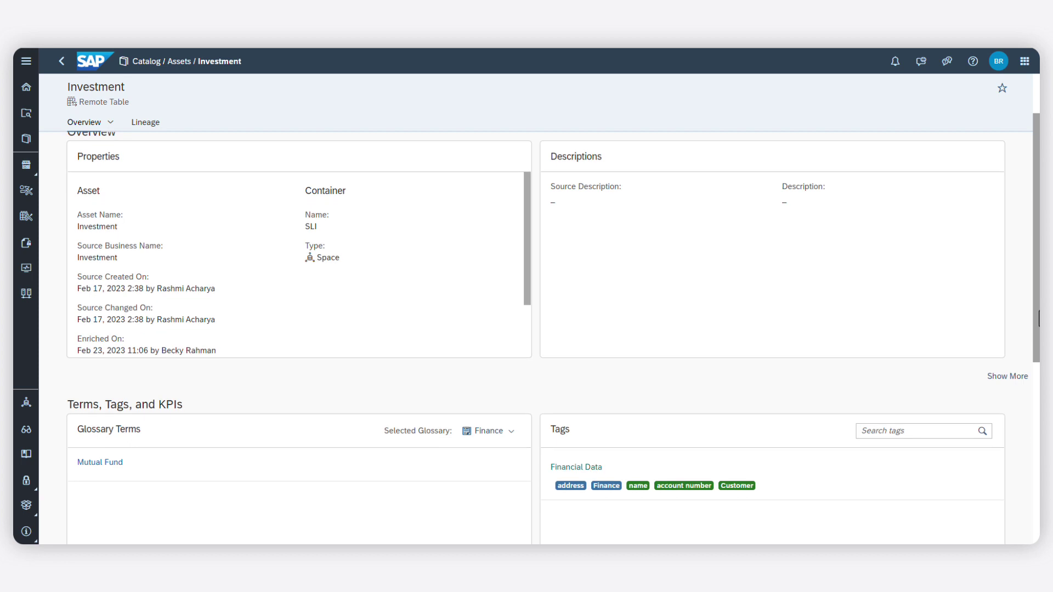
scroll(1038, 414, down, 2)
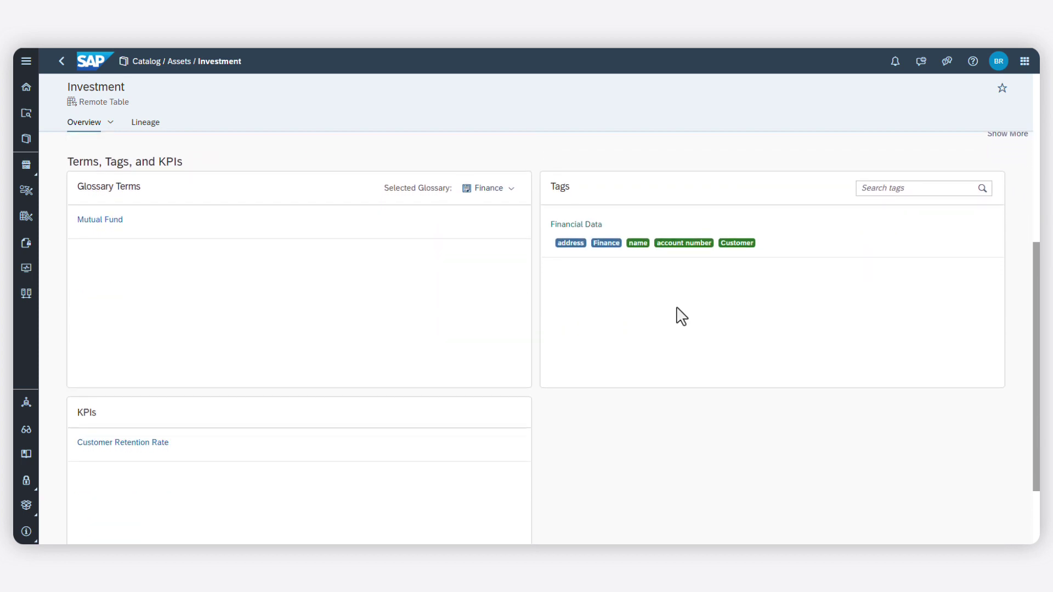
click(149, 124)
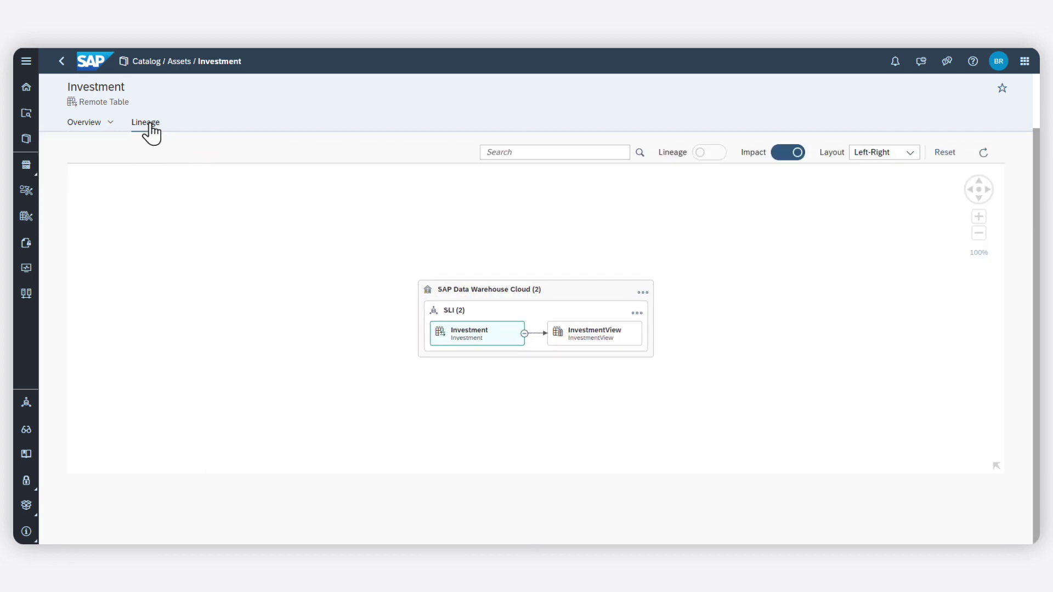